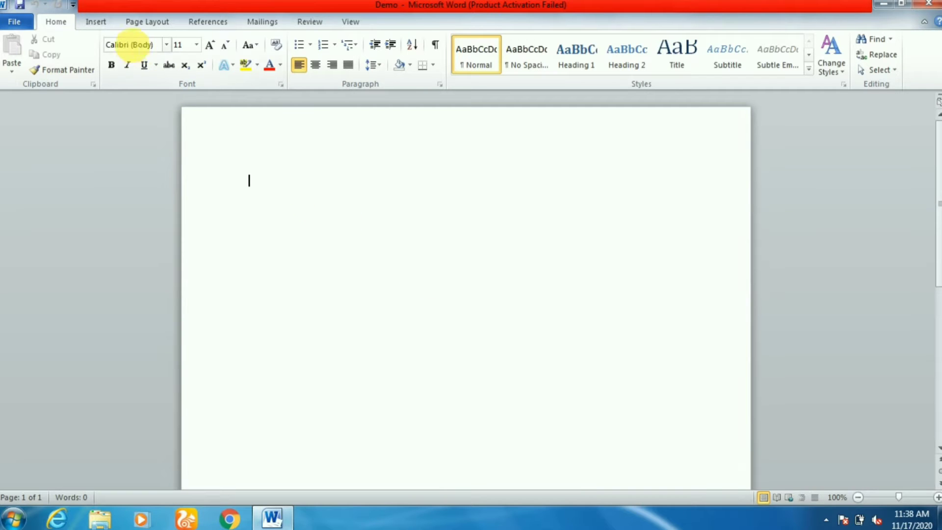
# Insert a table with three columns and four rows at the start of the blank document.
pyautogui.click(102, 23)
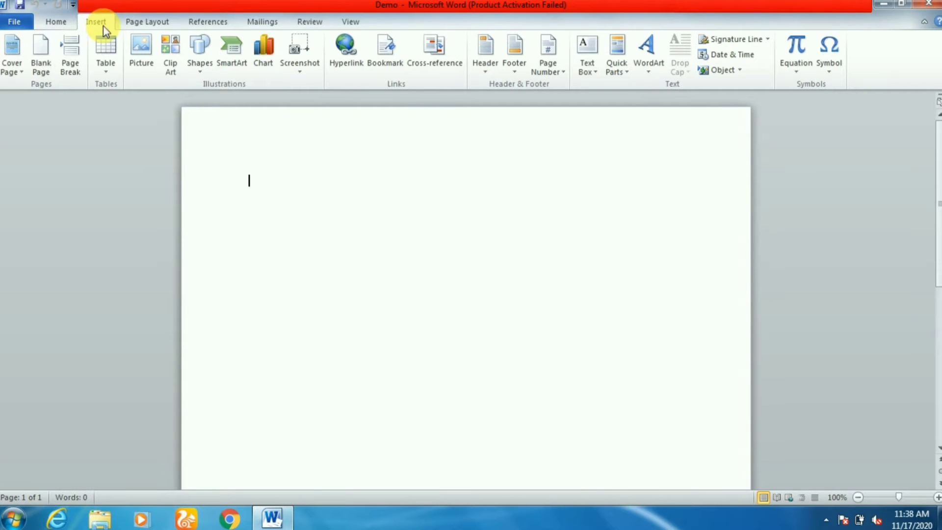
pyautogui.click(109, 64)
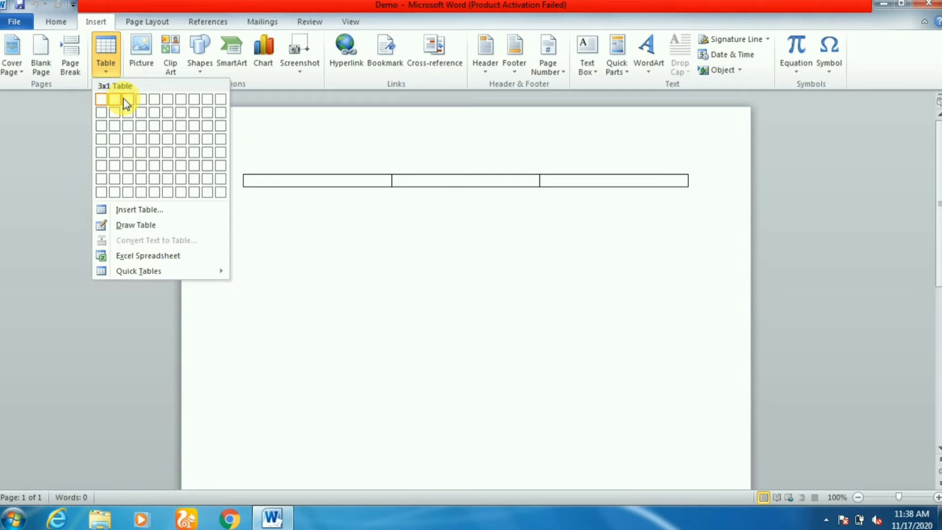
pyautogui.click(128, 135)
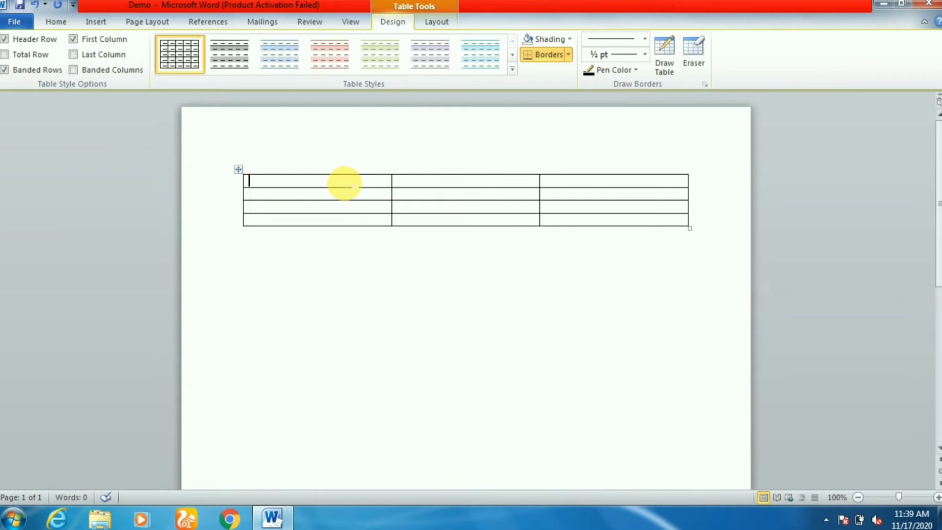
# Fill the table's header row with the column titles Sr No, Topic and Page No.
pyautogui.write('Sr')
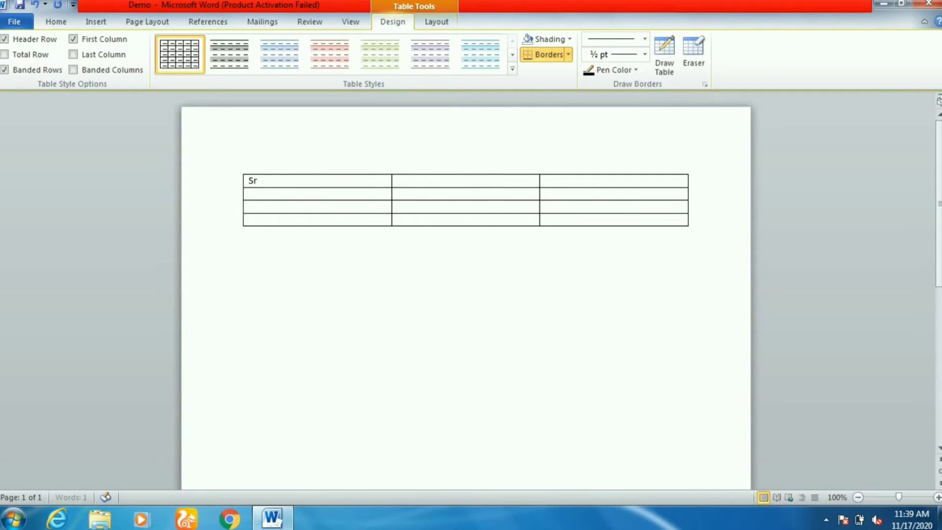
pyautogui.write(' No')
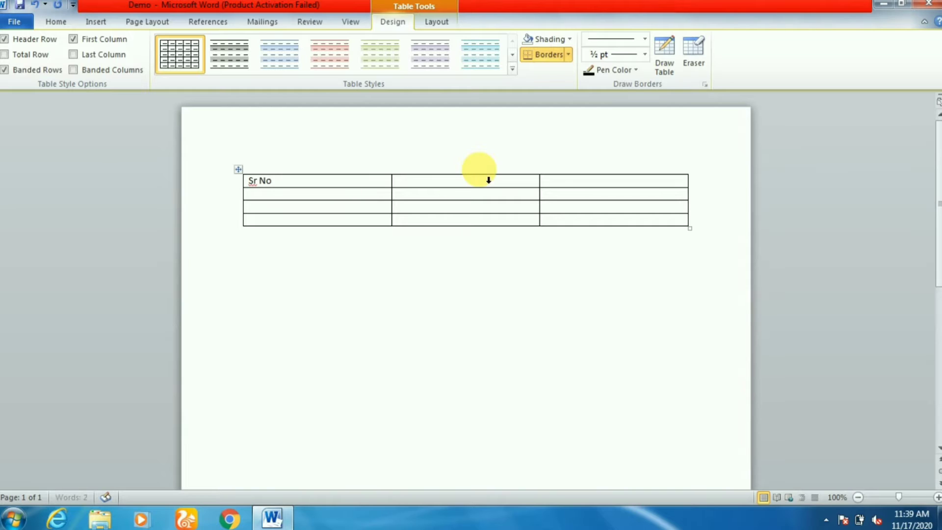
pyautogui.click(445, 180)
pyautogui.write('Topic')
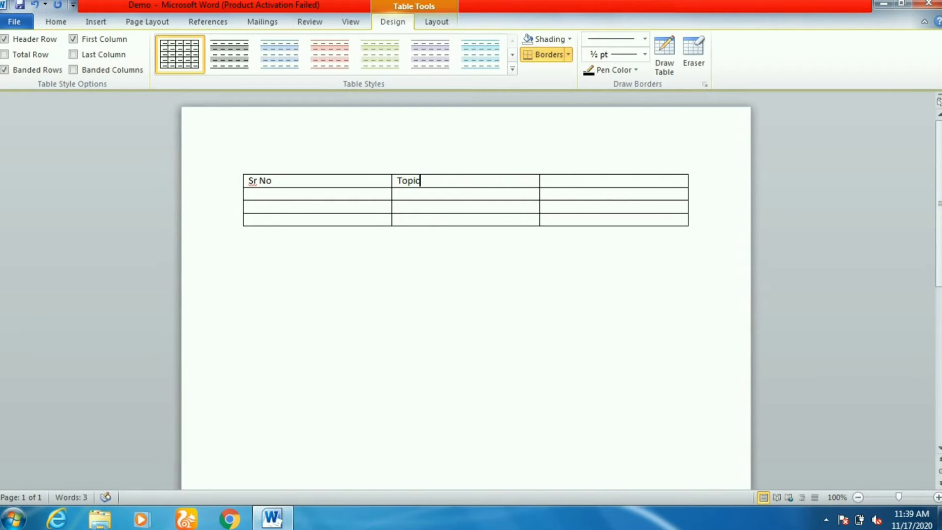
pyautogui.press('Tab')
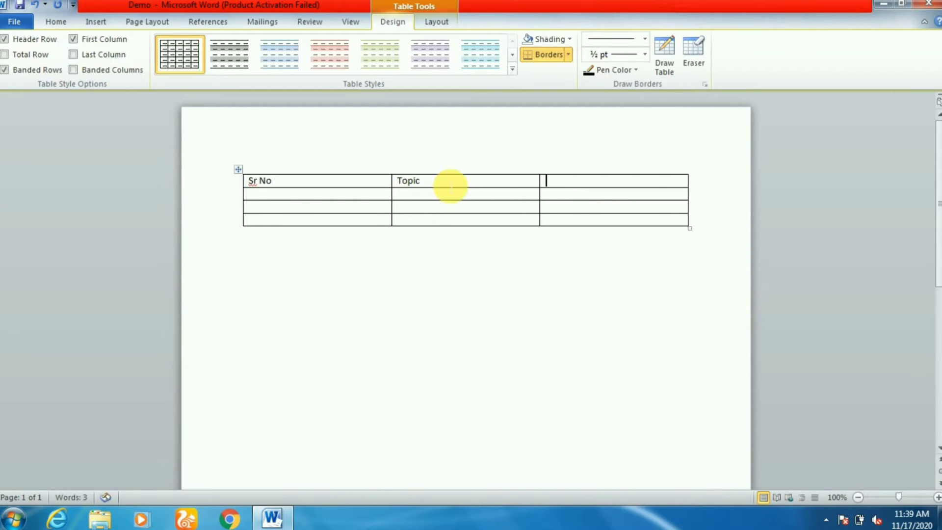
pyautogui.write('Page No')
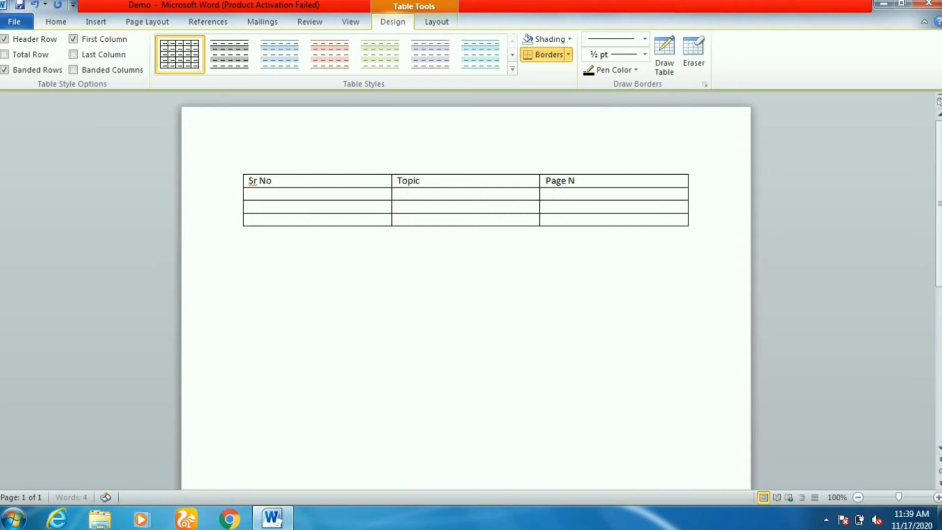
# Number the three rows below the header 1, 2 and 3 in the Sr No column and narrow that column.
pyautogui.click(362, 196)
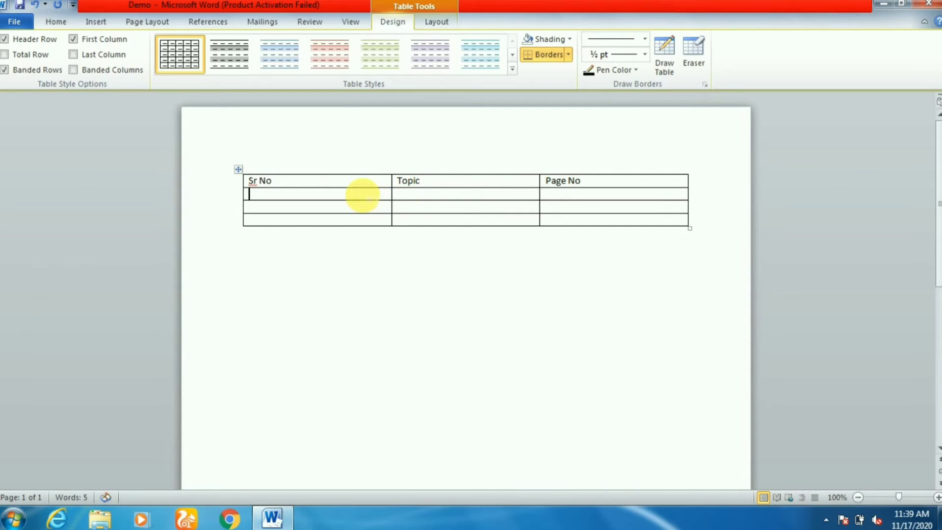
pyautogui.write('1')
pyautogui.press('Down')
pyautogui.write('2')
pyautogui.press('Down')
pyautogui.write('3')
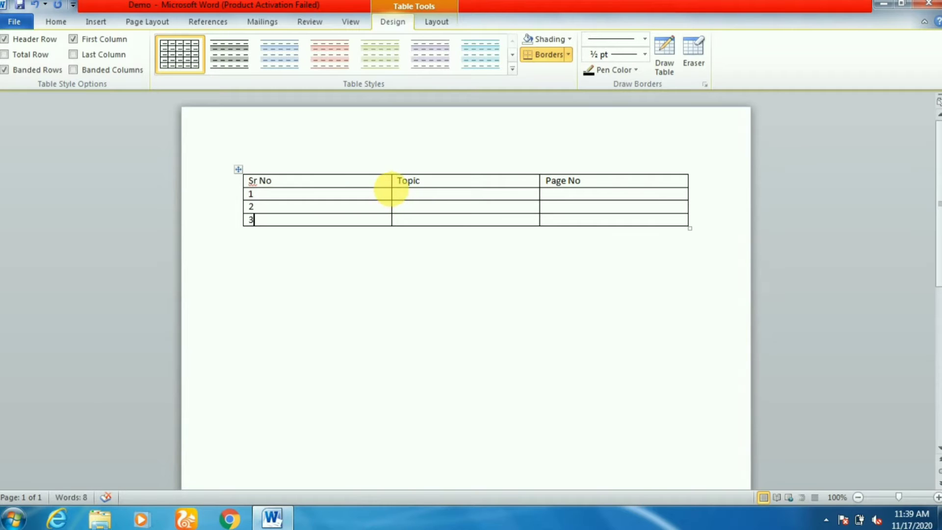
pyautogui.moveTo(401, 196); pyautogui.dragTo(319, 197)
# Fill in the table's first data row with the topic name Topic 1 and page number 2.
pyautogui.click(323, 196)
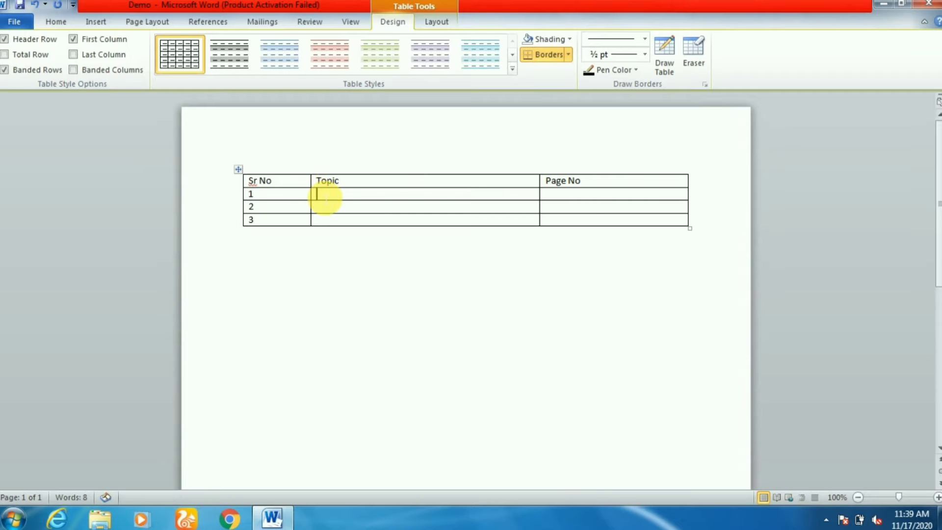
pyautogui.write('Top')
pyautogui.write('ic')
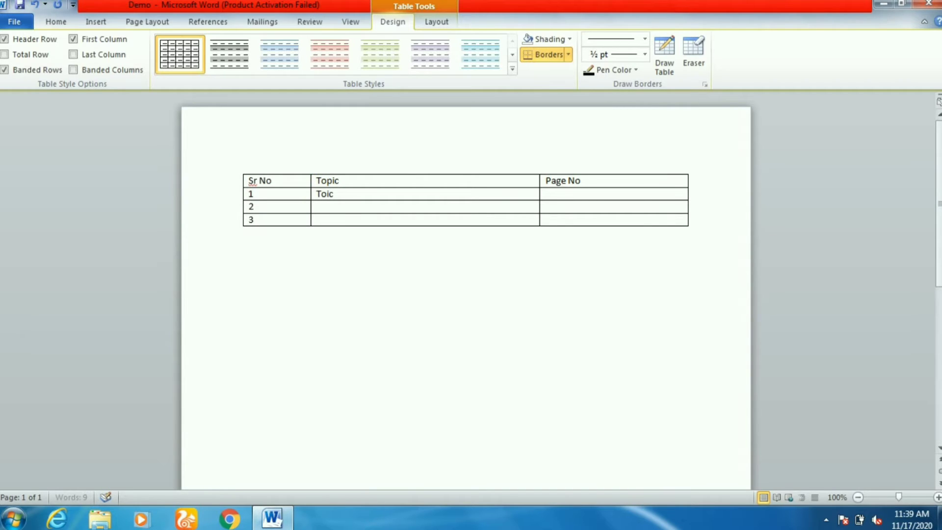
pyautogui.press('BackSpace')
pyautogui.press('BackSpace')
pyautogui.write('pic 1')
pyautogui.press('Tab')
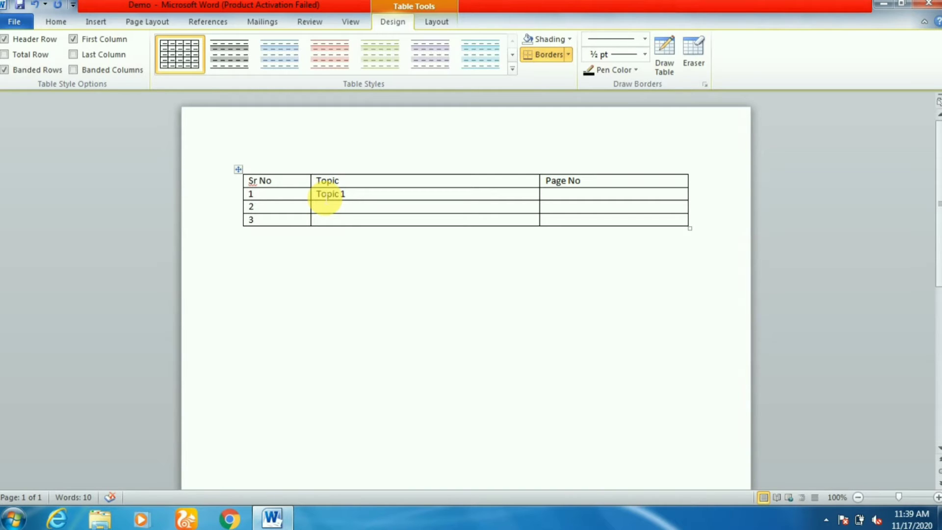
pyautogui.write('2')
# Complete the remaining table rows with Topic 2 on page 3 and Topic 3 on page 4.
pyautogui.press('Down')
pyautogui.write('T')
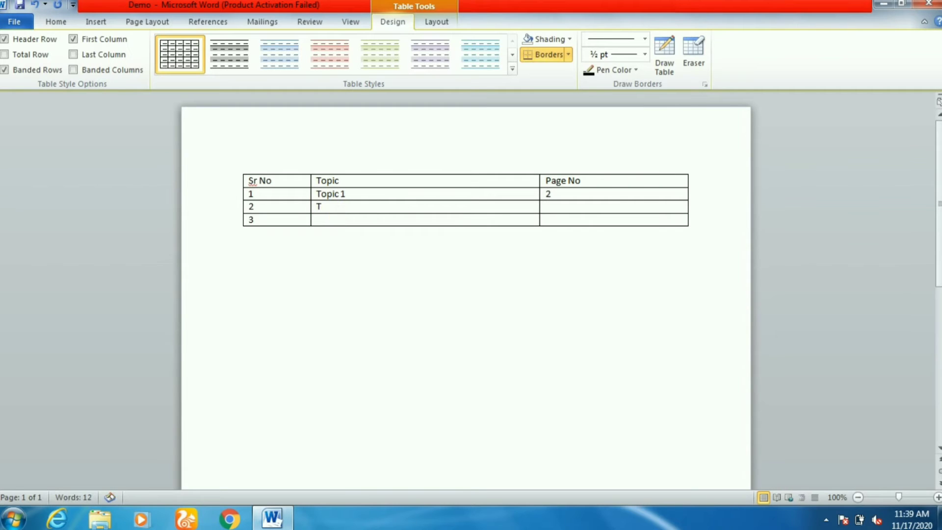
pyautogui.write('opic 2')
pyautogui.press('Tab')
pyautogui.write('3')
pyautogui.press('Tab')
pyautogui.press('Tab')
pyautogui.write('Topic 3')
pyautogui.press('Tab')
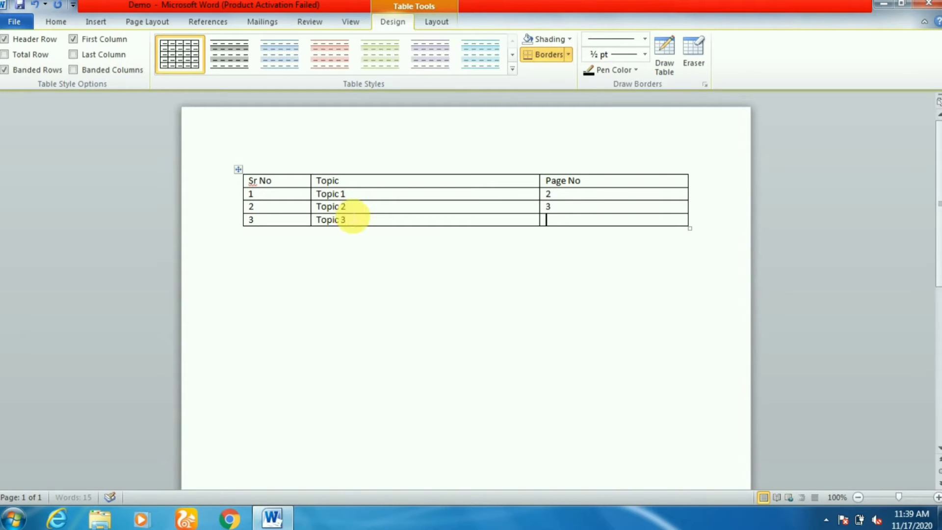
pyautogui.write('4')
pyautogui.click(361, 265)
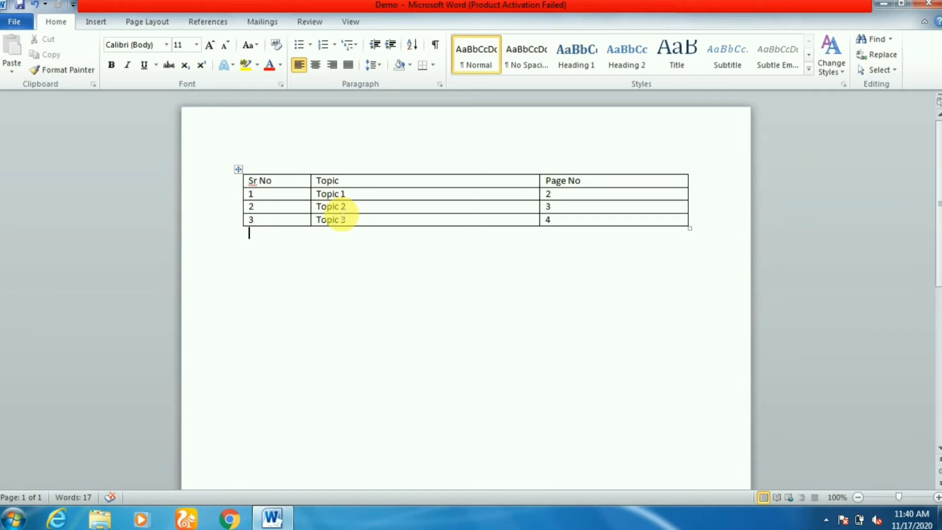
# Insert blank pages from within the topic table to extend the document to five pages.
pyautogui.click(336, 207)
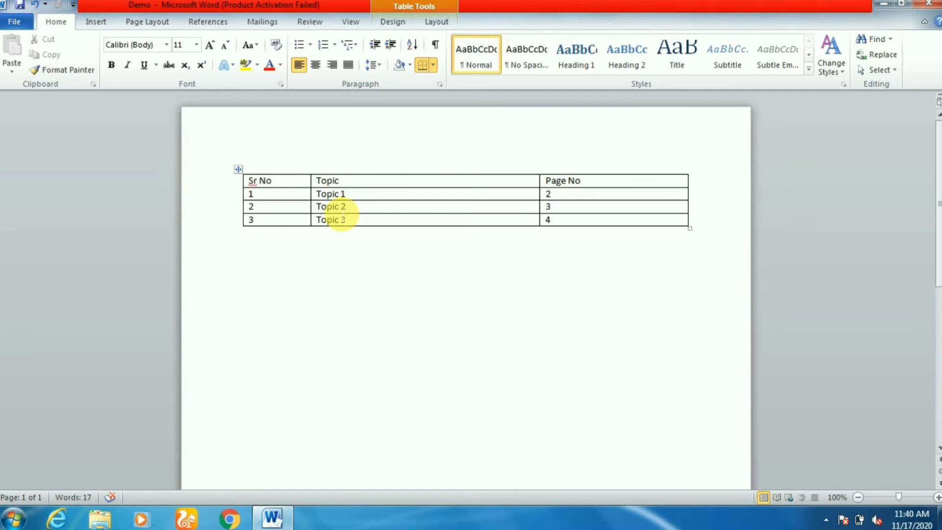
pyautogui.click(333, 221)
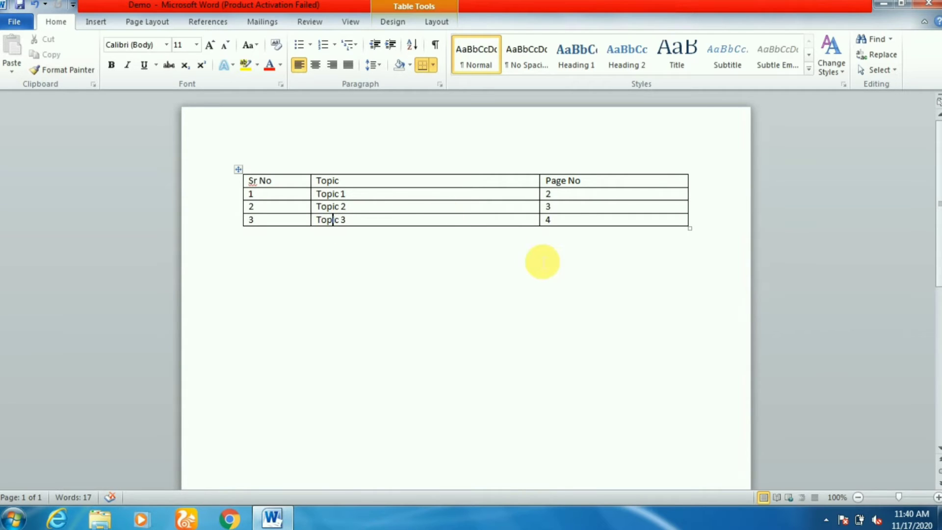
pyautogui.moveTo(939, 228); pyautogui.dragTo(941, 393)
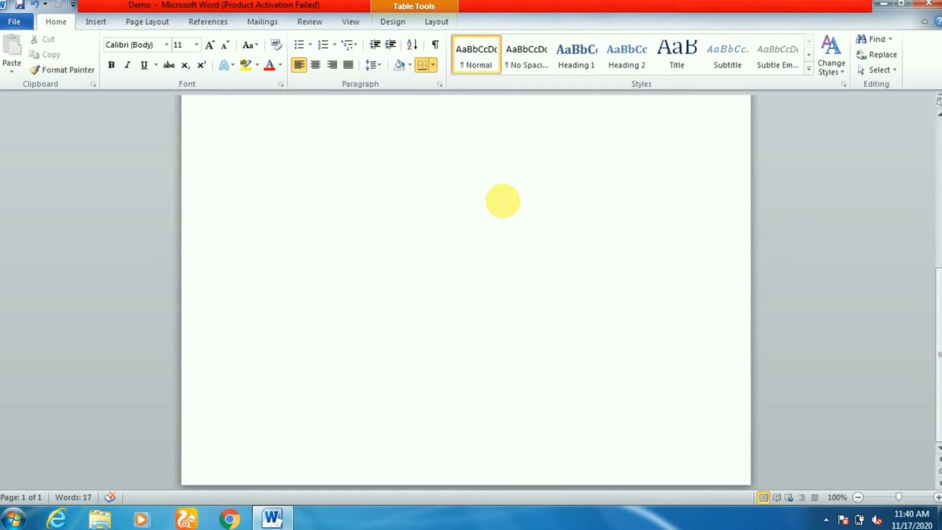
pyautogui.click(97, 22)
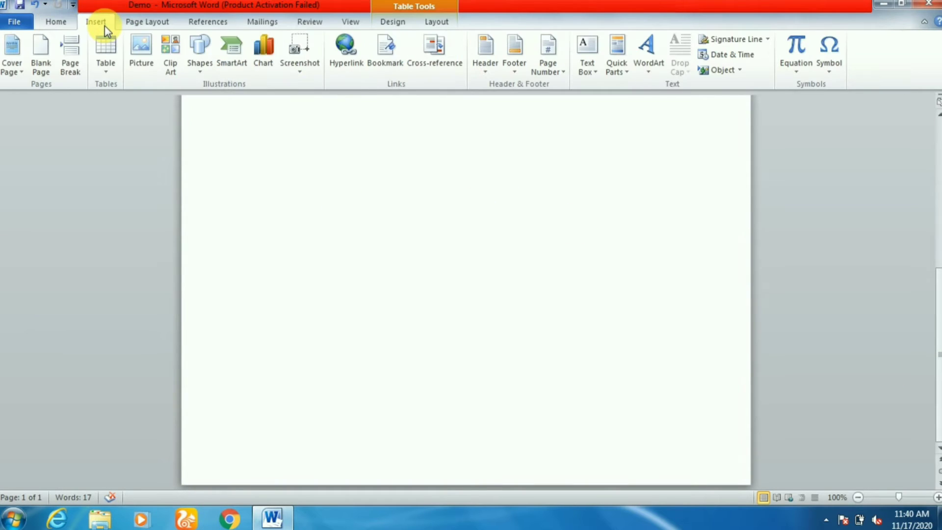
pyautogui.click(37, 54)
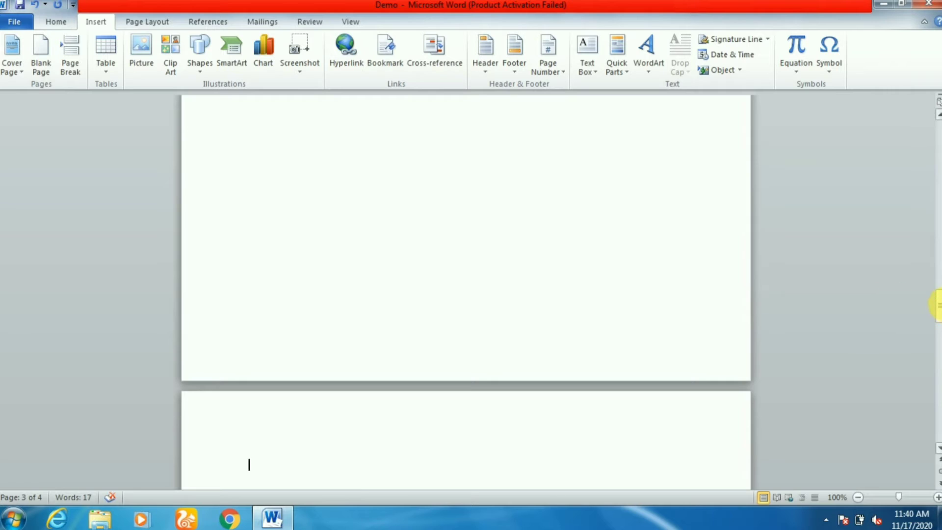
# Enter the heading TOPIC 1 at the start of page 3 and TOPIC 2 at the start of page 4.
pyautogui.moveTo(937, 304); pyautogui.dragTo(931, 189)
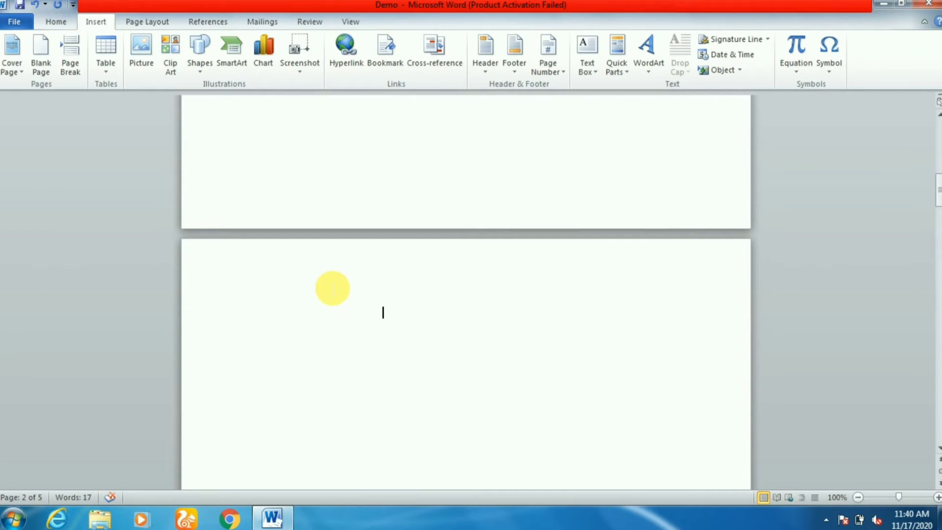
pyautogui.write('TOPIC 1')
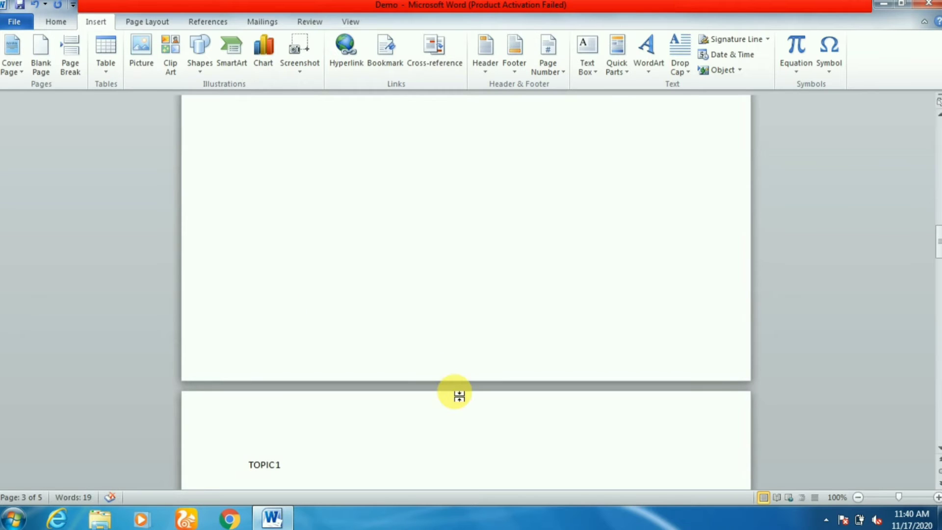
pyautogui.moveTo(933, 248); pyautogui.dragTo(937, 324)
pyautogui.click(394, 278)
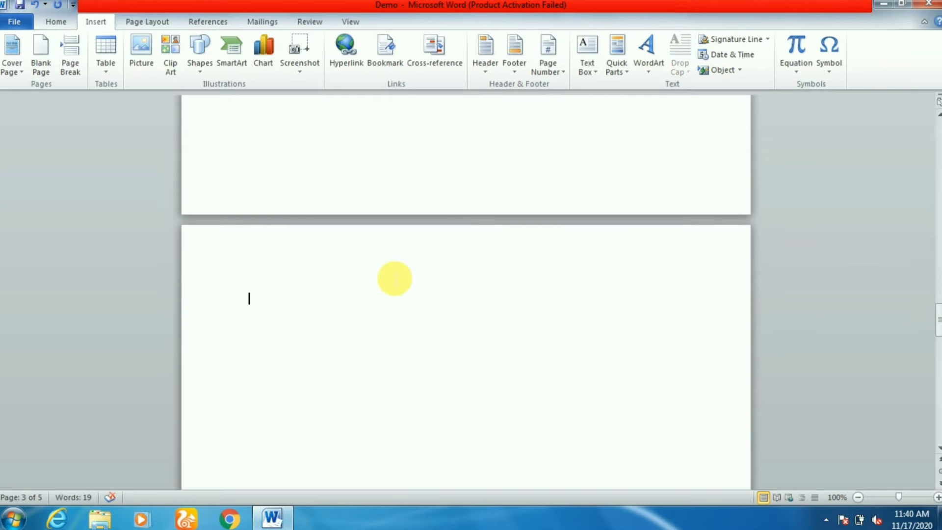
pyautogui.write('TOPIC')
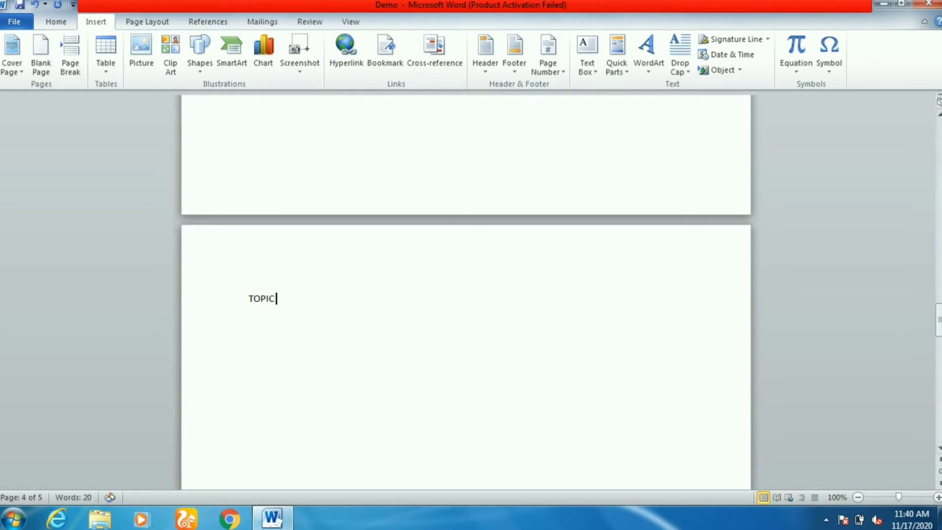
pyautogui.write(' @')
pyautogui.press('BackSpace')
pyautogui.write('2')
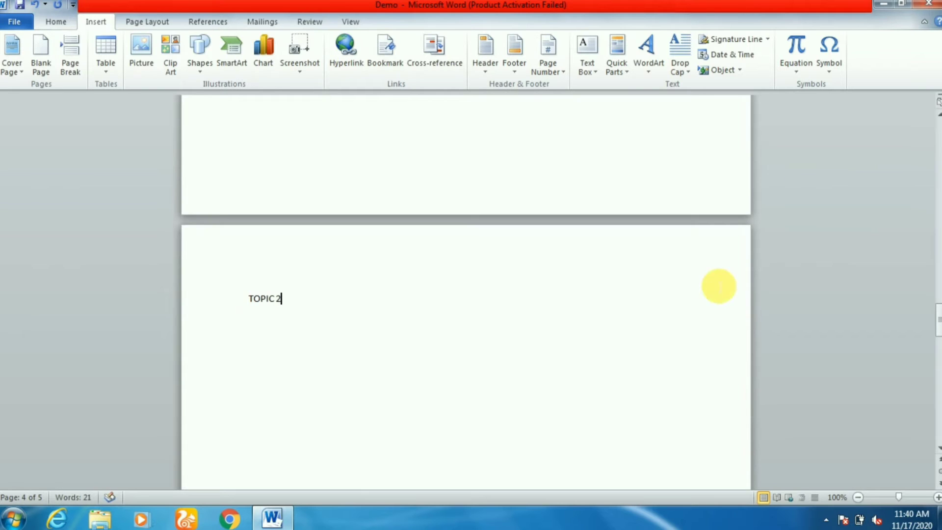
# Enter the heading TOPIC 3 at the start of page 5 and save the document.
pyautogui.moveTo(937, 331); pyautogui.dragTo(937, 388)
pyautogui.click(248, 263)
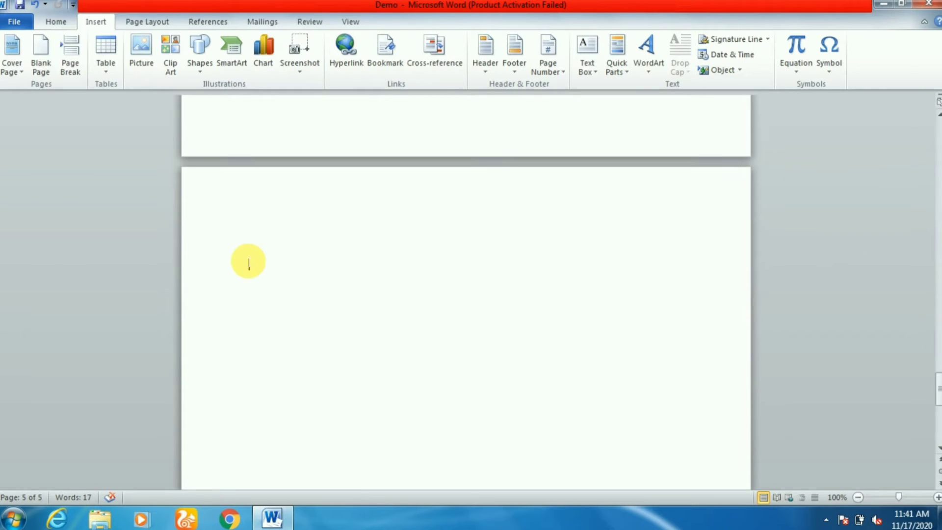
pyautogui.write('TOPIC 3')
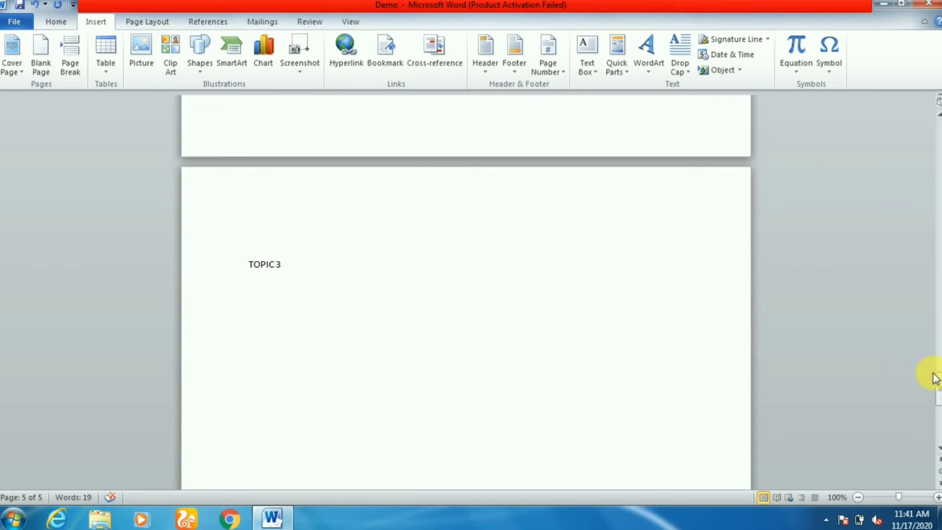
pyautogui.moveTo(939, 393); pyautogui.dragTo(939, 387)
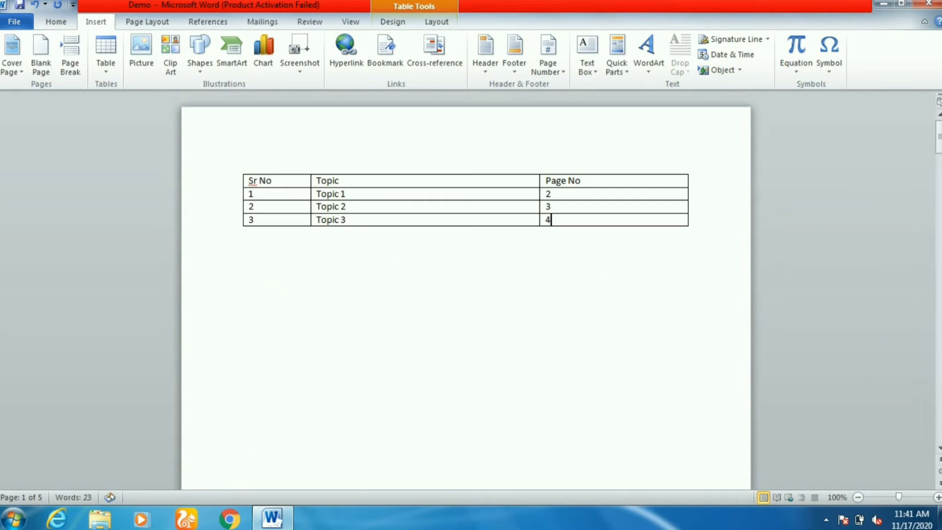
pyautogui.hotkey('ctrl', 's')
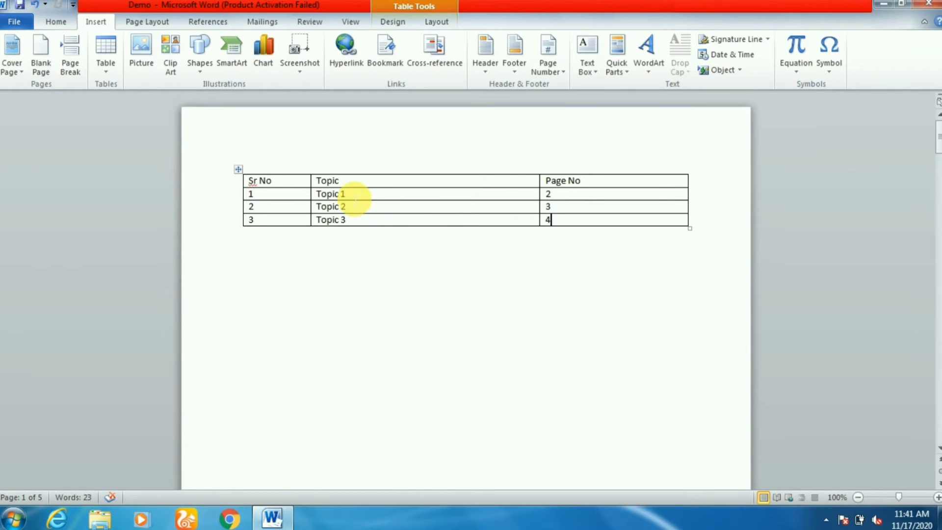
# Add a bookmark named t1 to the text Topic 1 in the table's Topic column.
pyautogui.moveTo(347, 194); pyautogui.dragTo(315, 194)
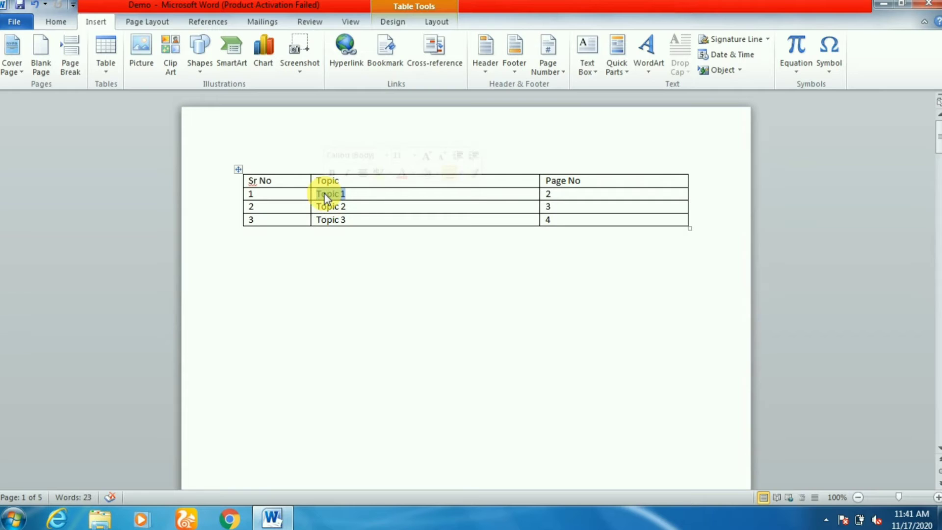
pyautogui.click(381, 64)
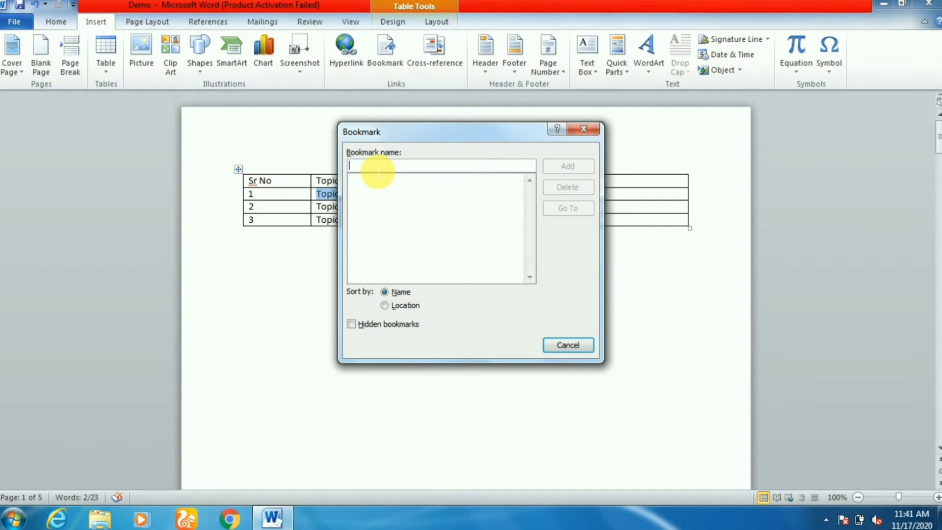
pyautogui.write('t1')
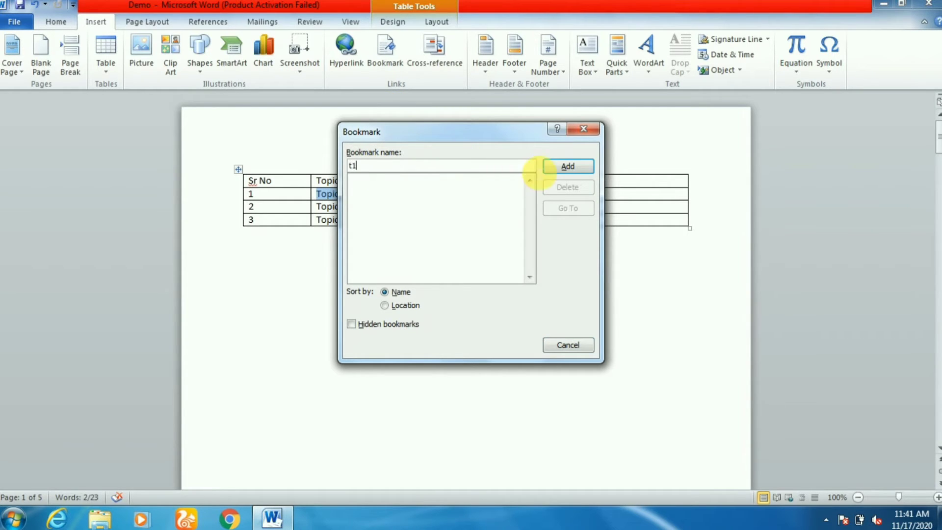
pyautogui.click(551, 167)
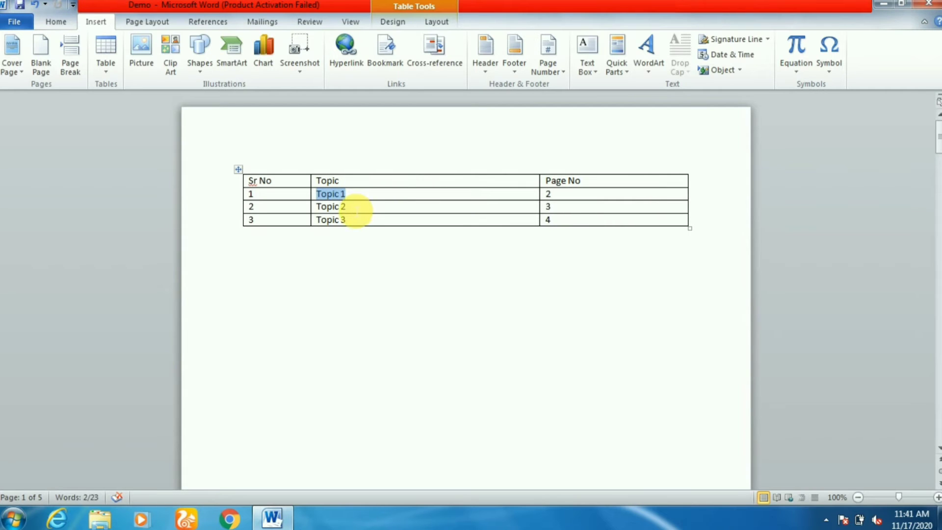
# Add a bookmark named t2 to the text Topic 2 in the table's Topic column.
pyautogui.moveTo(349, 206); pyautogui.dragTo(321, 210)
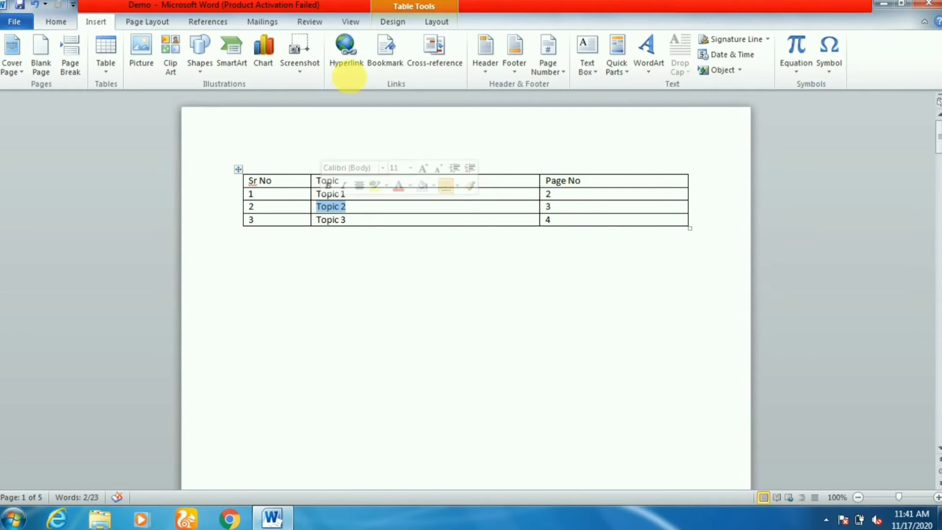
pyautogui.click(387, 58)
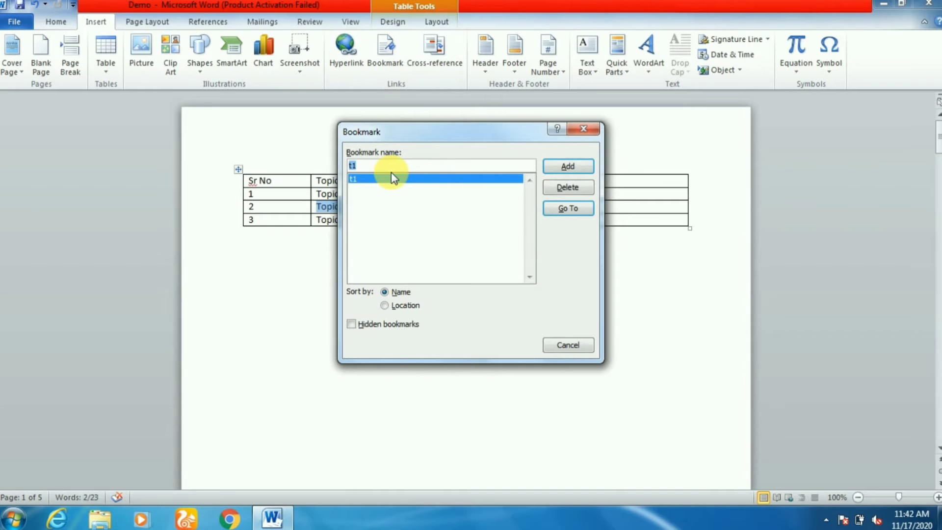
pyautogui.write('t2')
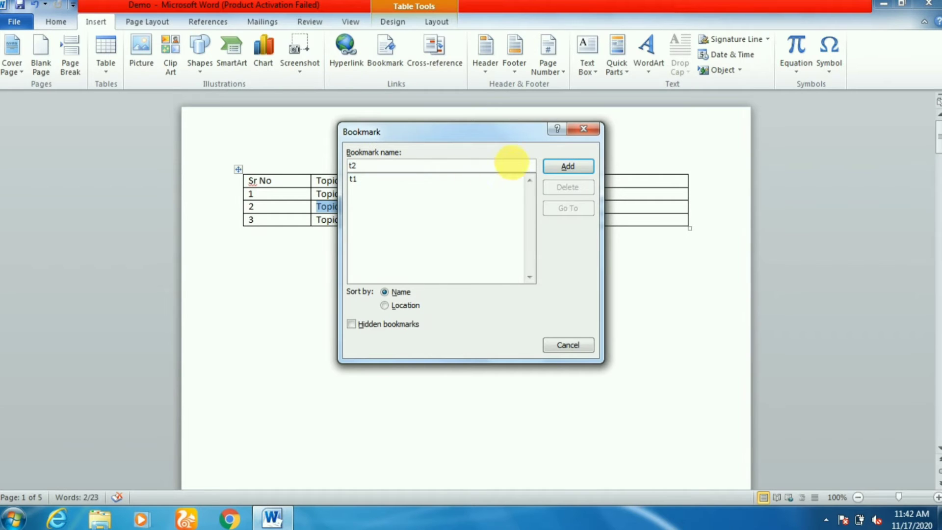
pyautogui.click(568, 167)
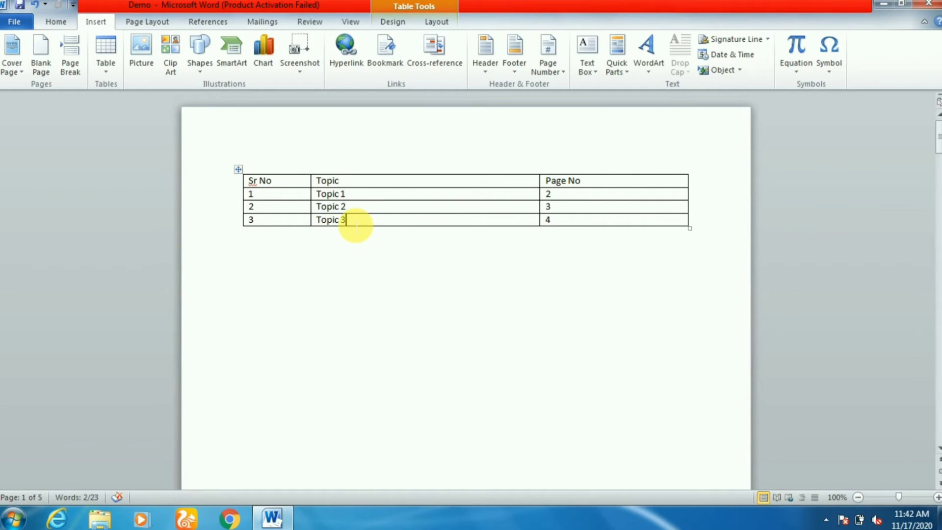
# Add a bookmark named t3 to the text Topic 3 in the table's Topic column.
pyautogui.moveTo(346, 220); pyautogui.dragTo(316, 221)
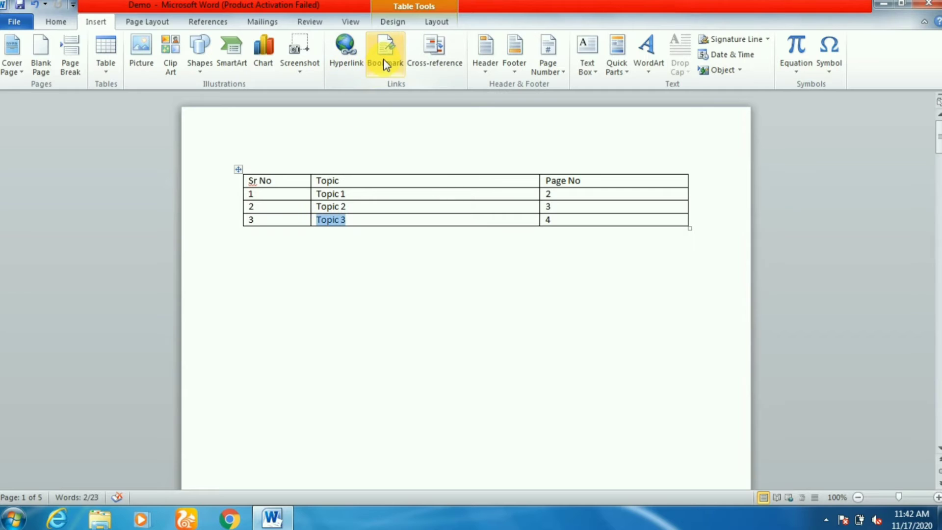
pyautogui.click(385, 61)
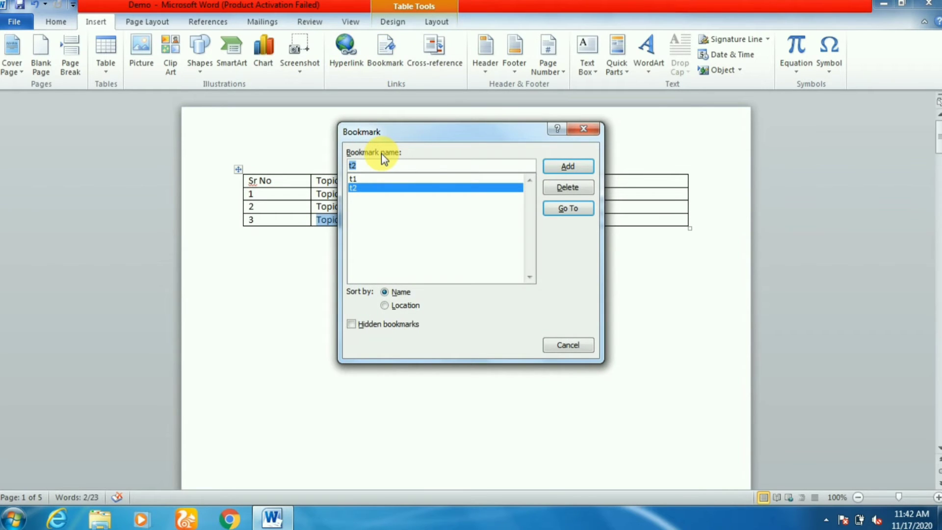
pyautogui.write('t3')
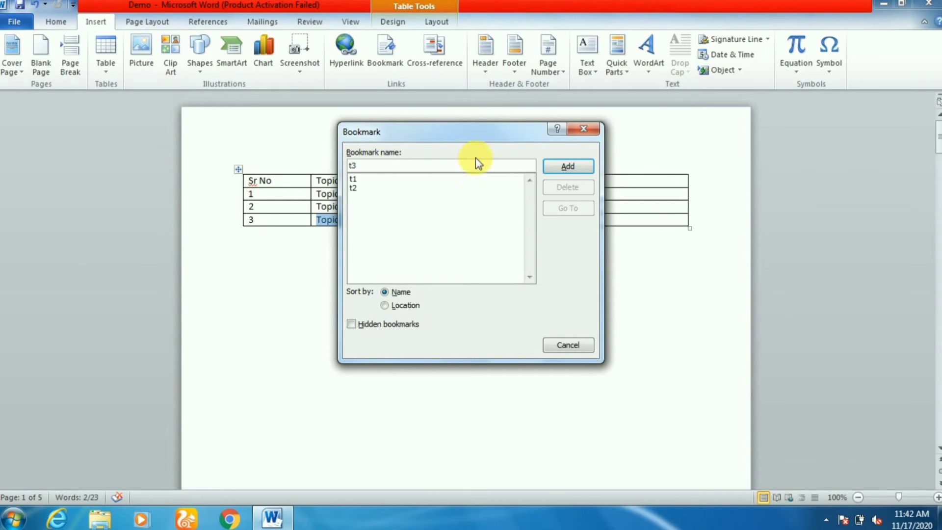
pyautogui.click(553, 167)
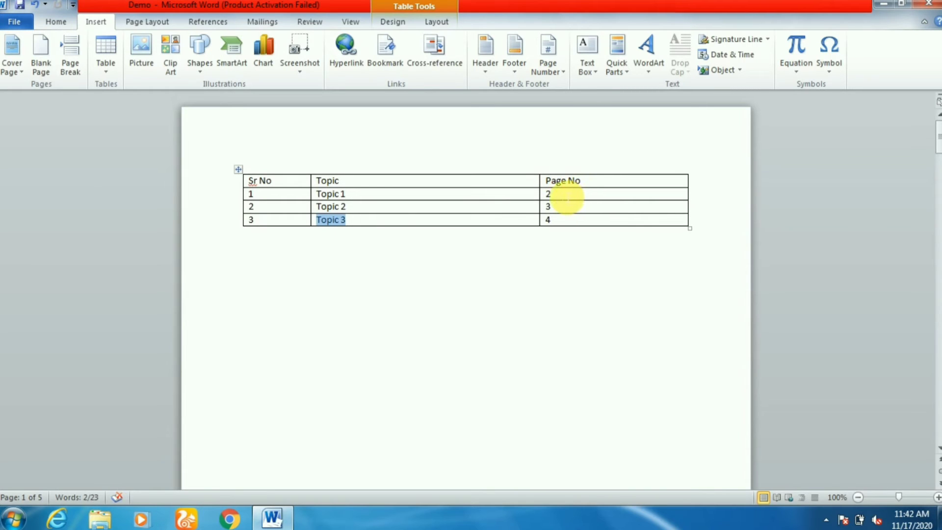
# Add a bookmark named p2 to the page number 2 in the Topic 1 row of the table.
pyautogui.moveTo(560, 197); pyautogui.dragTo(551, 197)
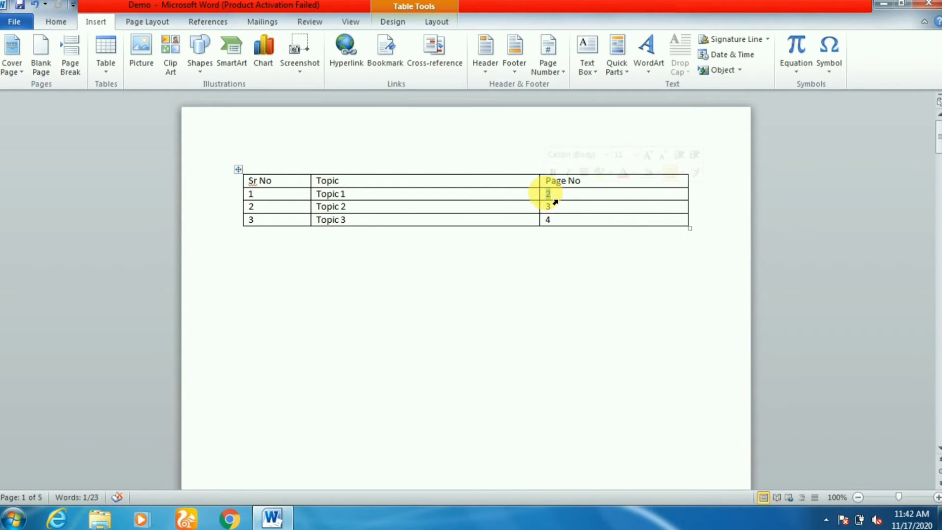
pyautogui.click(386, 53)
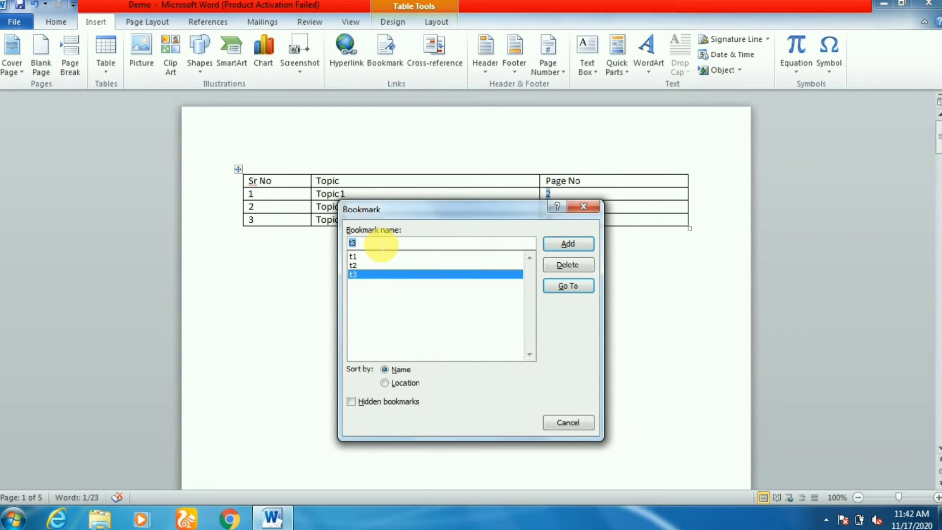
pyautogui.write('p1')
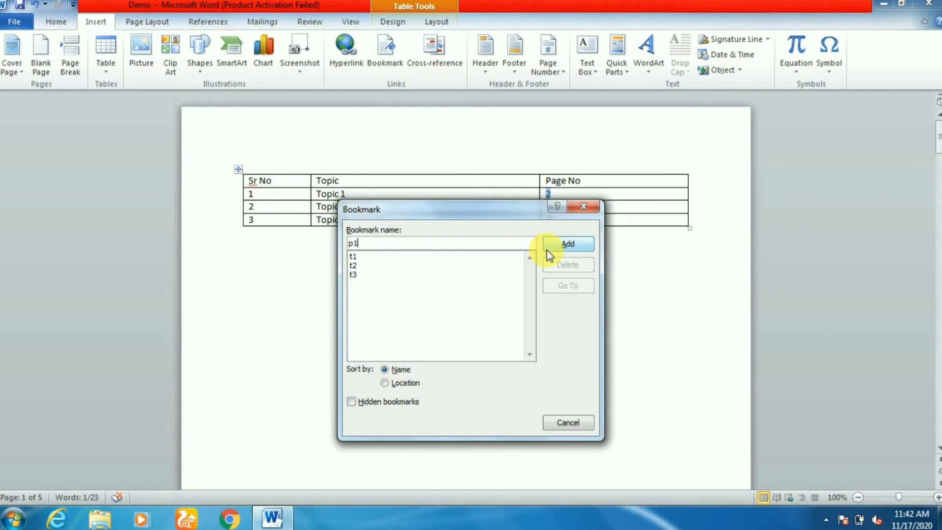
pyautogui.press('BackSpace')
pyautogui.write('2')
pyautogui.click(567, 244)
# Add a bookmark named p3 to the page number 3 in the Topic 2 row of the table.
pyautogui.click(552, 207)
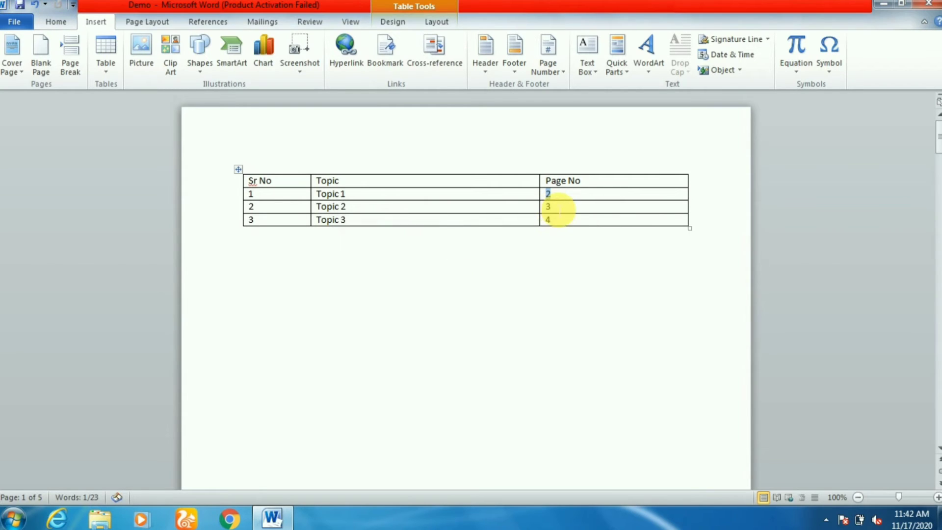
pyautogui.doubleClick(548, 206)
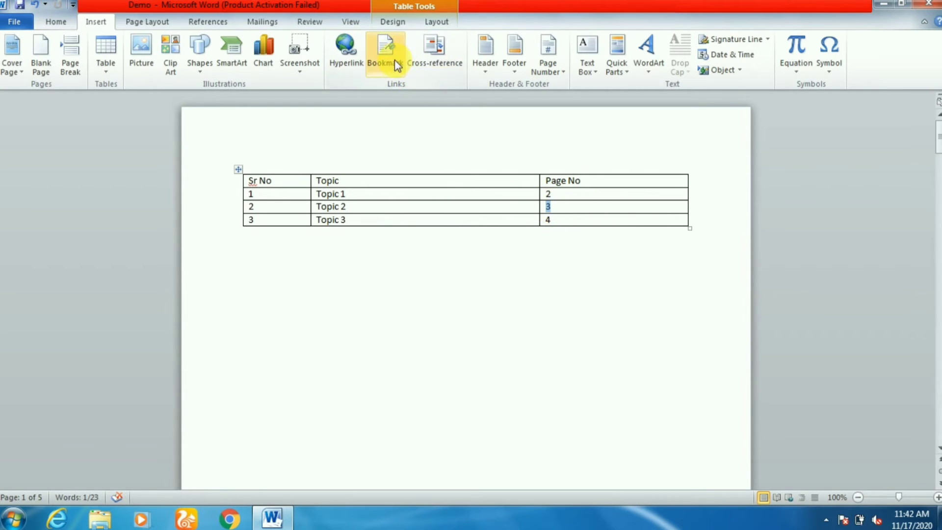
pyautogui.click(392, 63)
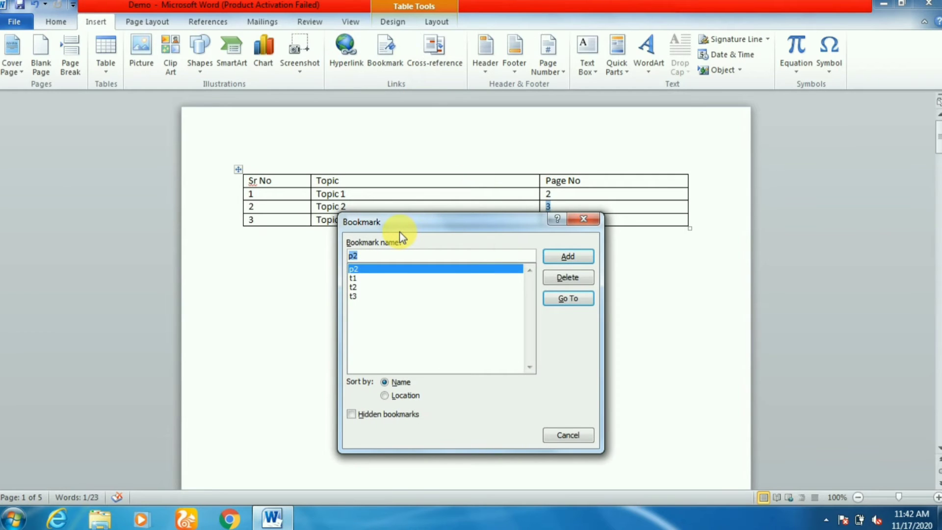
pyautogui.write('p3')
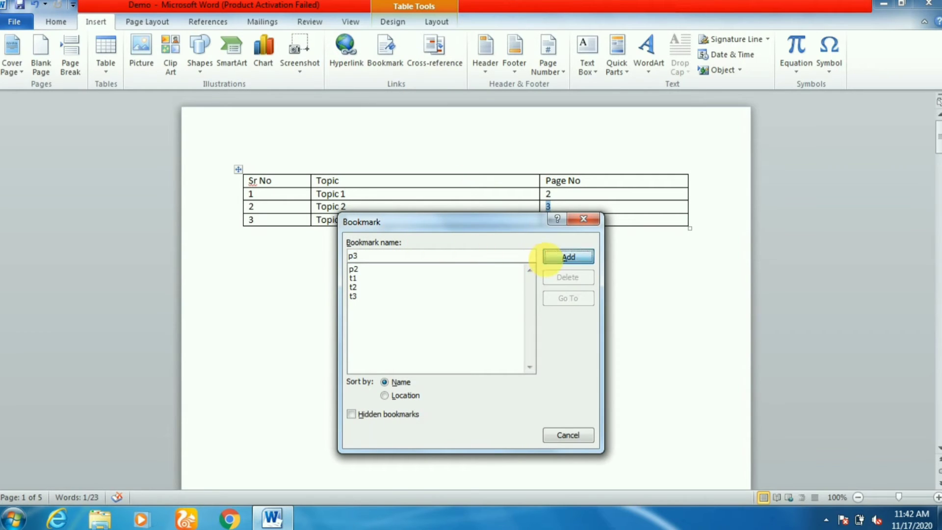
pyautogui.click(564, 256)
# Add a bookmark named p4 to the page number 4 in the Topic 3 row of the table.
pyautogui.click(550, 220)
pyautogui.moveTo(558, 226); pyautogui.dragTo(547, 221)
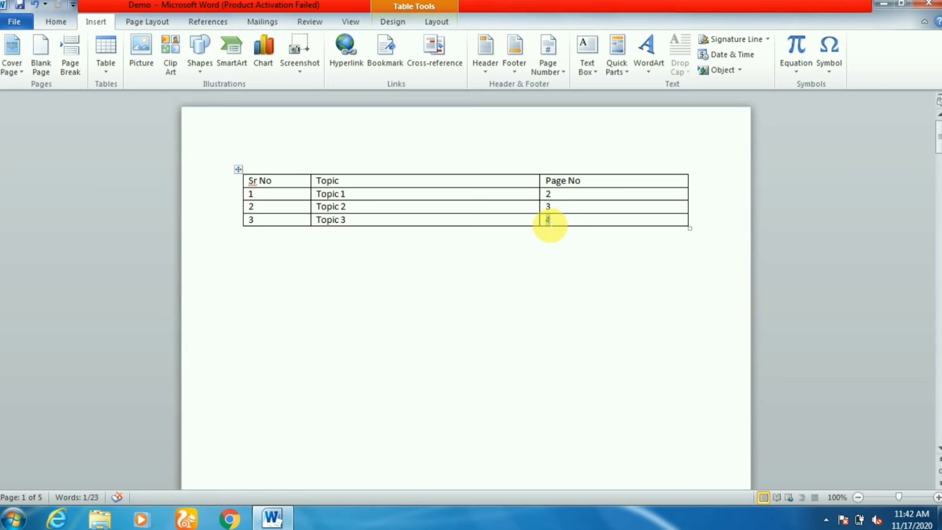
pyautogui.click(393, 55)
pyautogui.write('p')
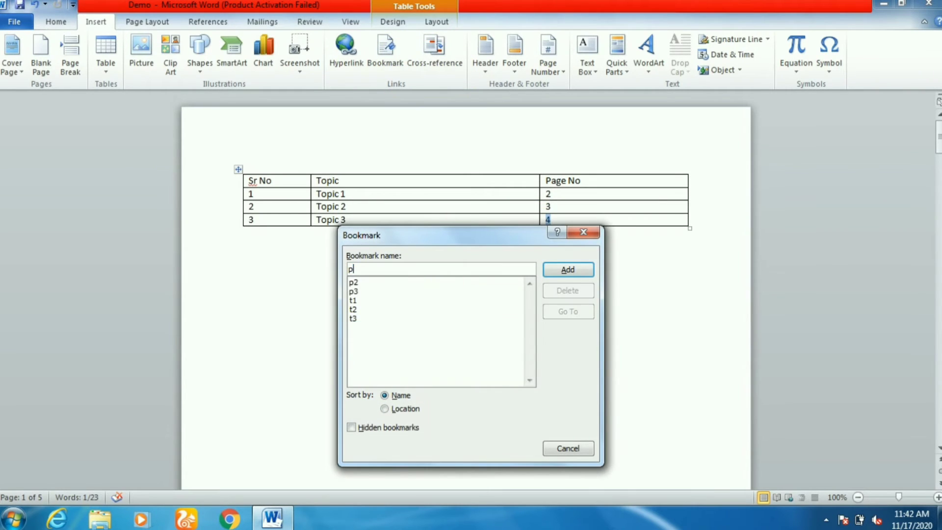
pyautogui.write('4')
pyautogui.click(559, 269)
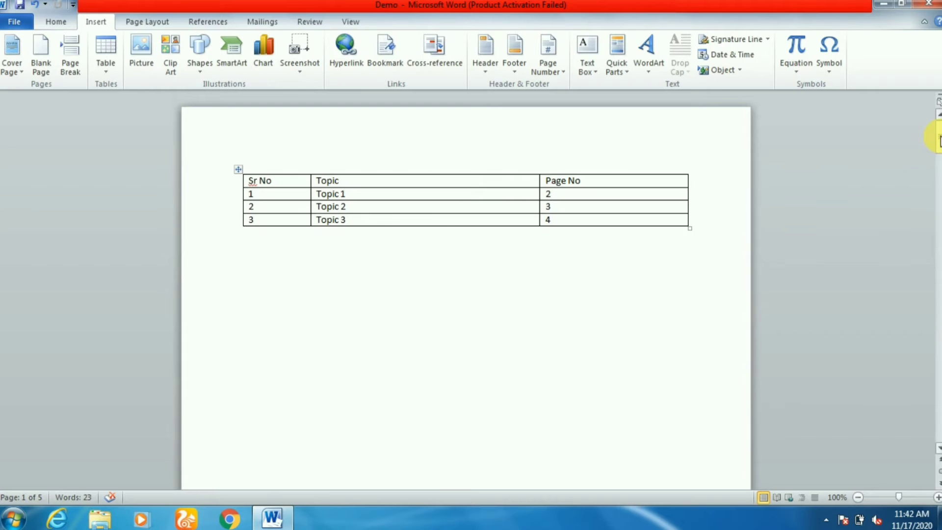
# Bookmark the TOPIC 1 heading on page 3 with the name t11.
pyautogui.moveTo(939, 140); pyautogui.dragTo(939, 255)
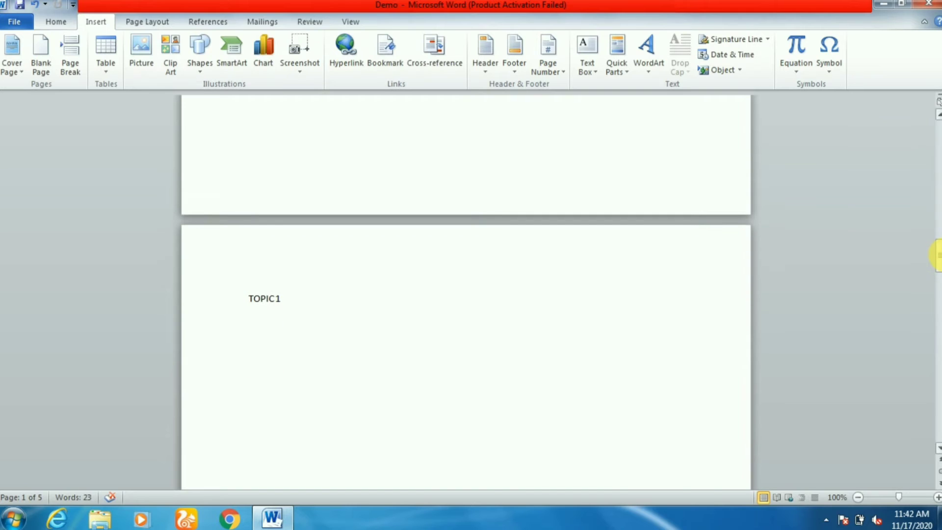
pyautogui.click(287, 306)
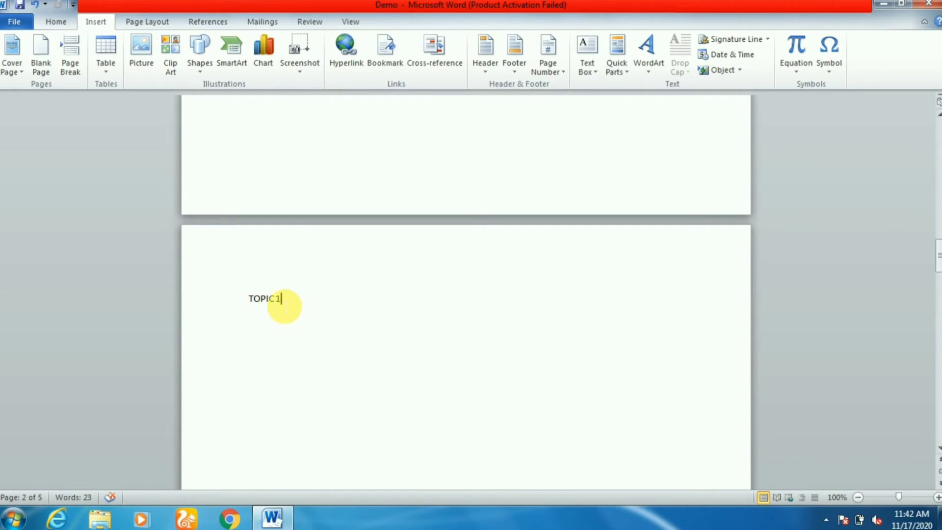
pyautogui.moveTo(284, 305); pyautogui.dragTo(263, 301)
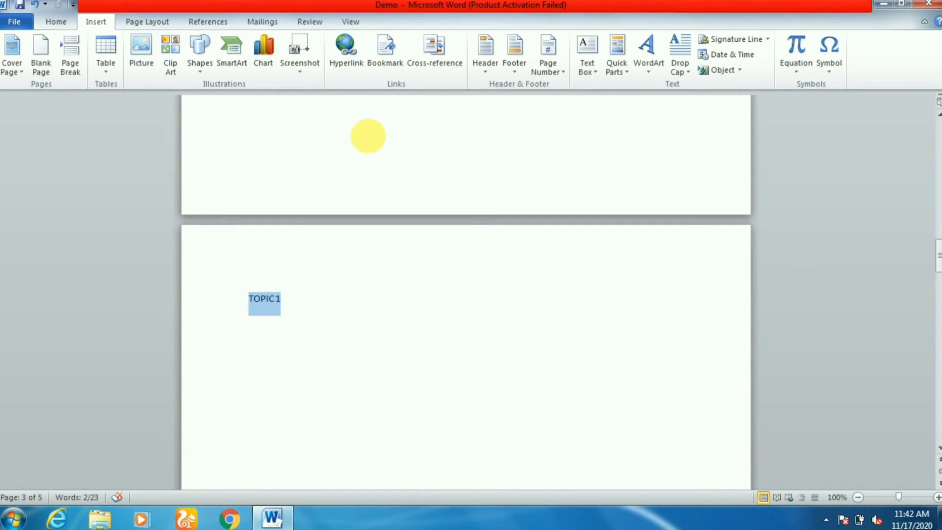
pyautogui.click(381, 62)
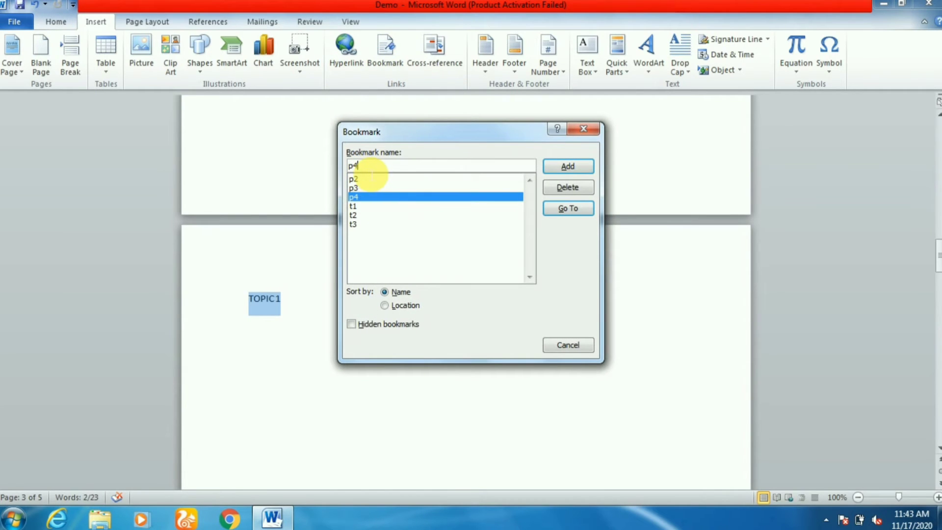
pyautogui.press('BackSpace')
pyautogui.press('BackSpace')
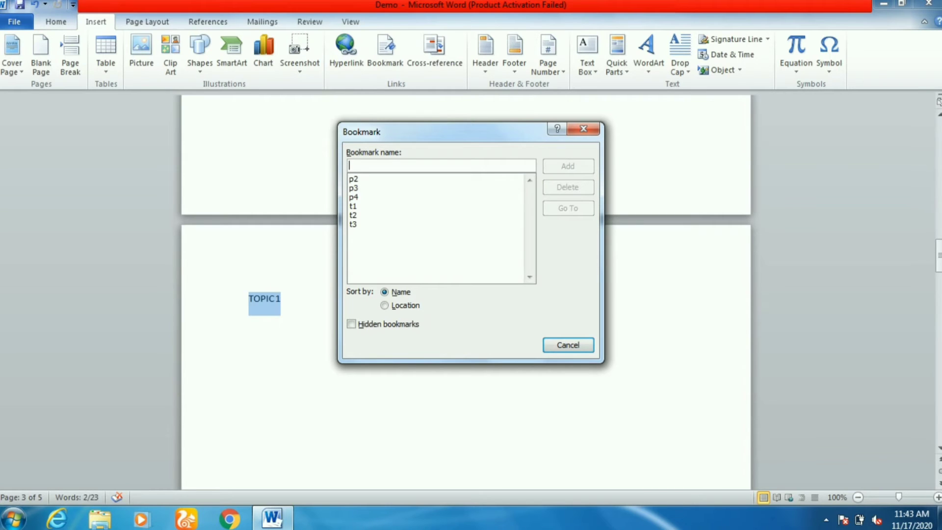
pyautogui.write('t11')
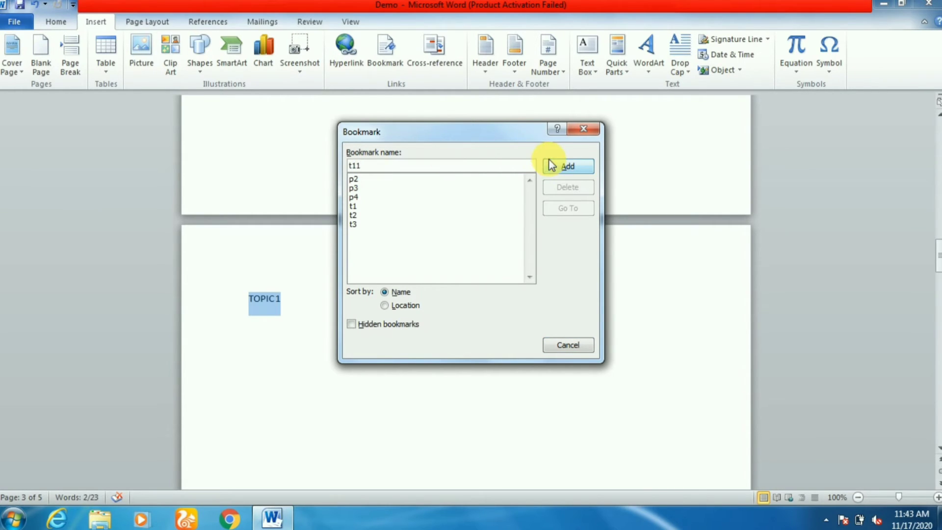
pyautogui.click(551, 166)
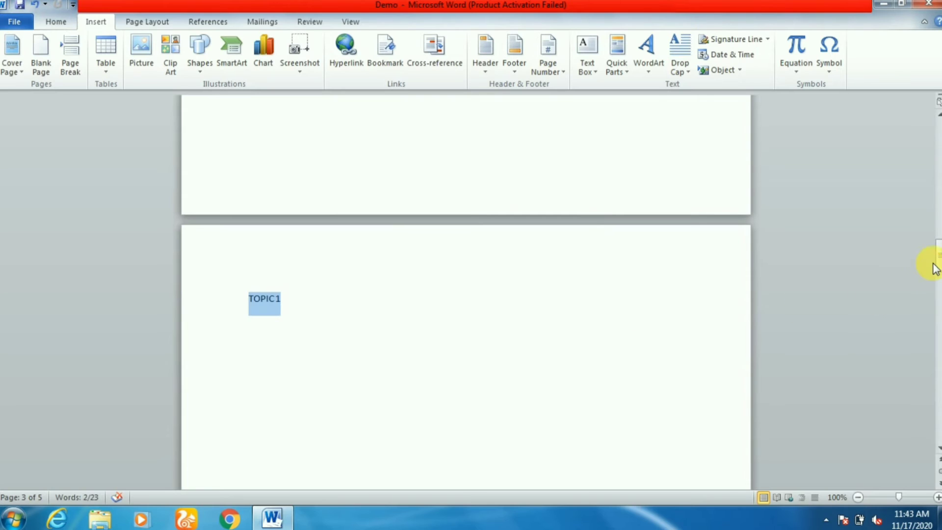
# Bookmark the TOPIC 2 heading on page 4 with the name t22.
pyautogui.moveTo(935, 269); pyautogui.dragTo(932, 327)
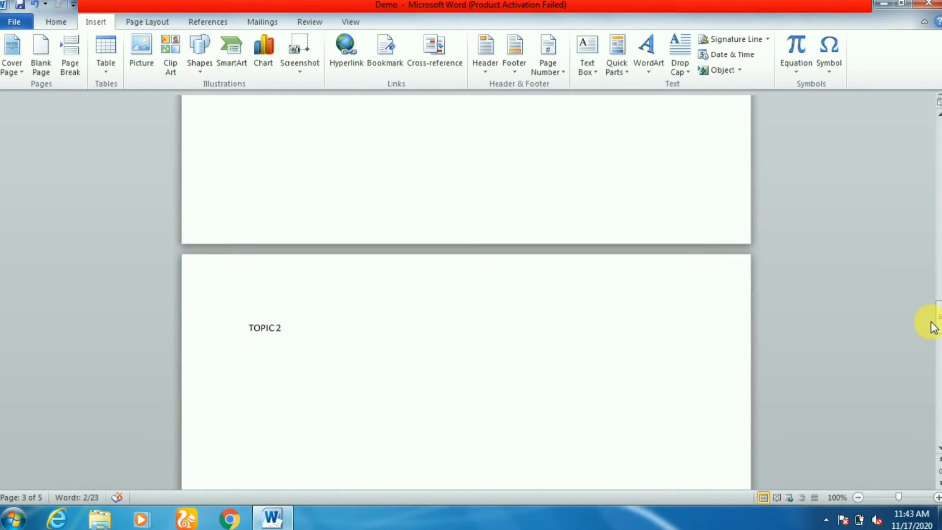
pyautogui.tripleClick(270, 335)
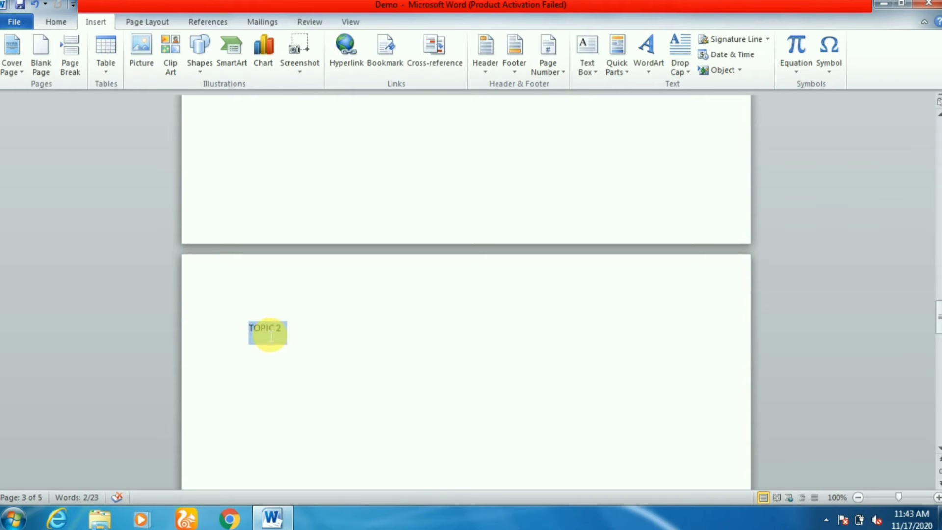
pyautogui.click(384, 78)
pyautogui.click(382, 169)
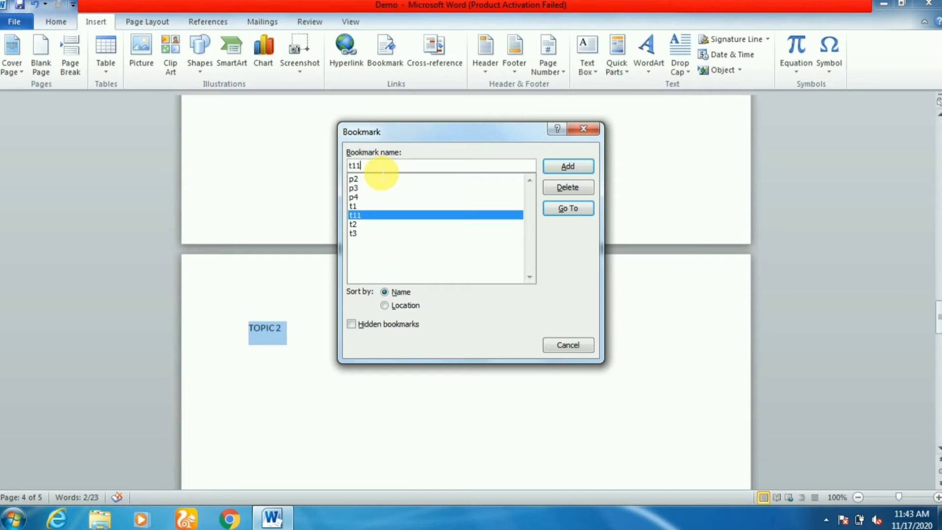
pyautogui.press('BackSpace')
pyautogui.press('BackSpace')
pyautogui.write('22')
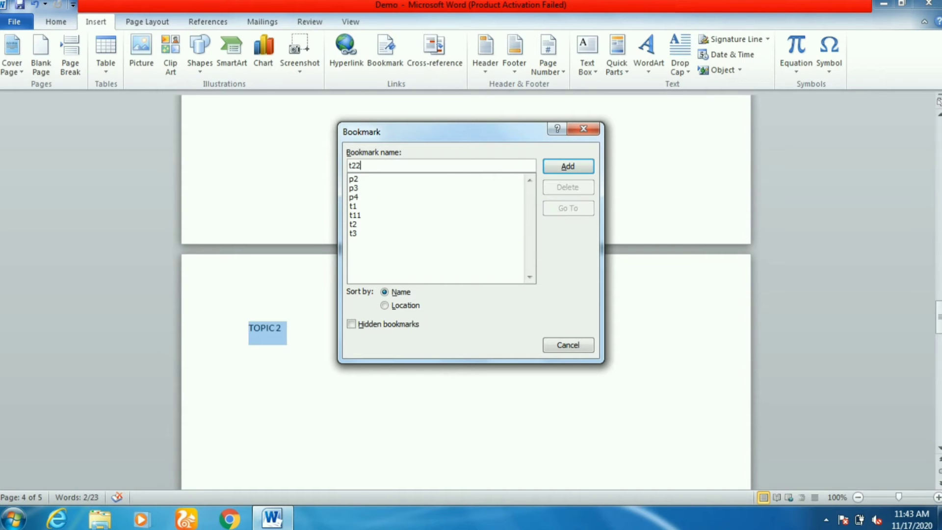
pyautogui.click(545, 164)
# Bookmark the TOPIC 3 heading on page 5 with the name t33.
pyautogui.moveTo(937, 316); pyautogui.dragTo(934, 378)
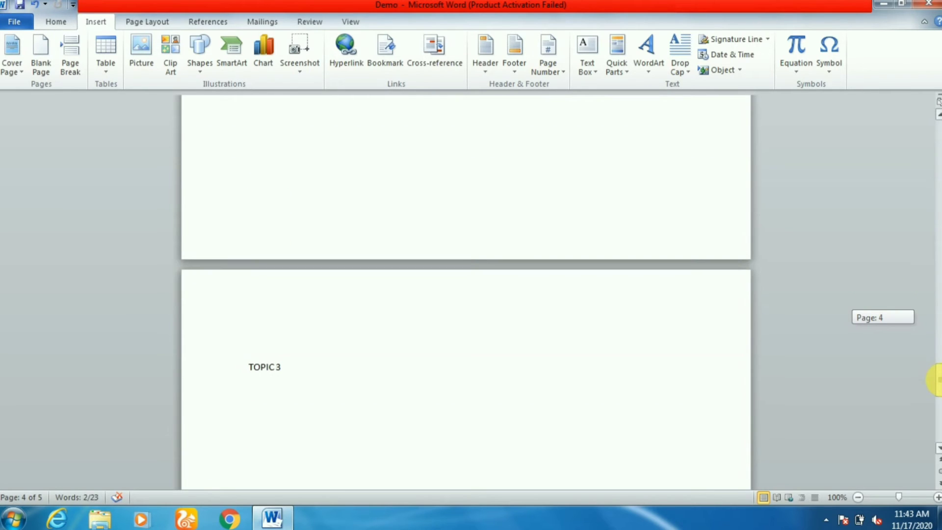
pyautogui.moveTo(299, 377); pyautogui.dragTo(256, 374)
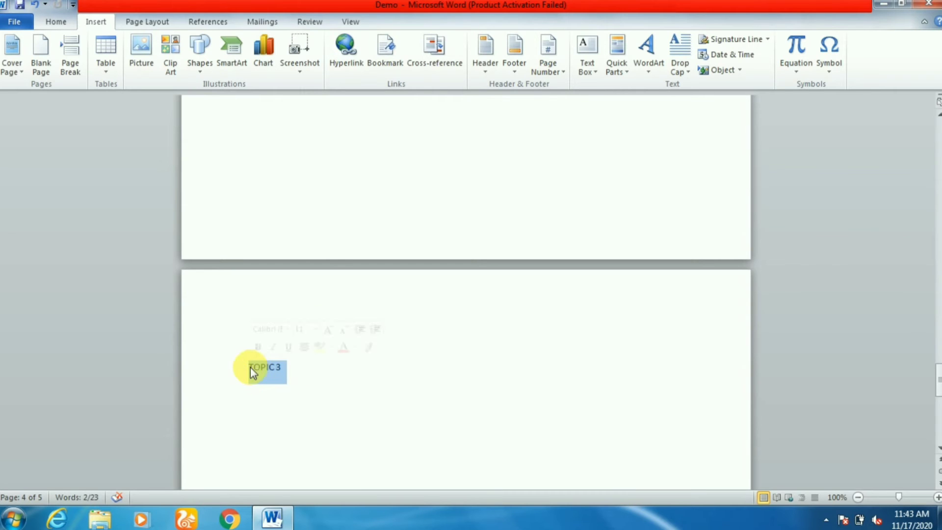
pyautogui.click(388, 58)
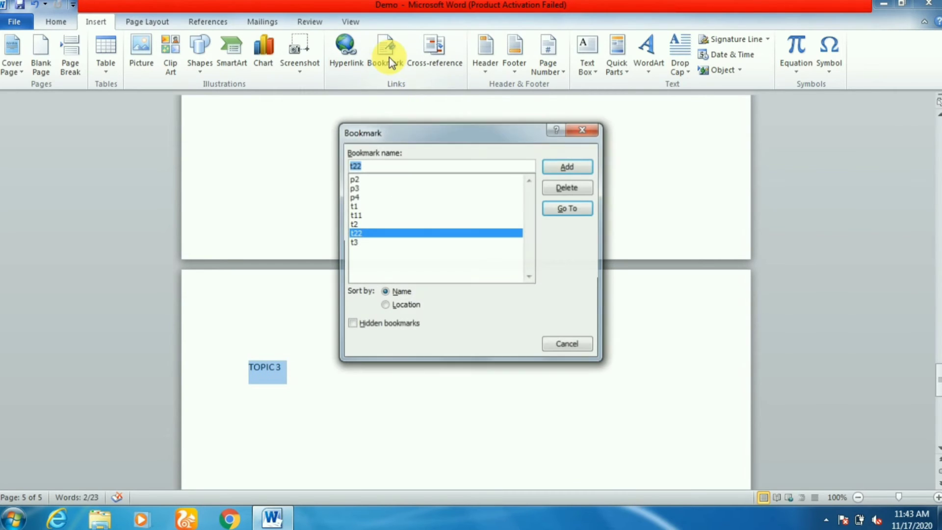
pyautogui.click(393, 168)
pyautogui.press('BackSpace')
pyautogui.press('BackSpace')
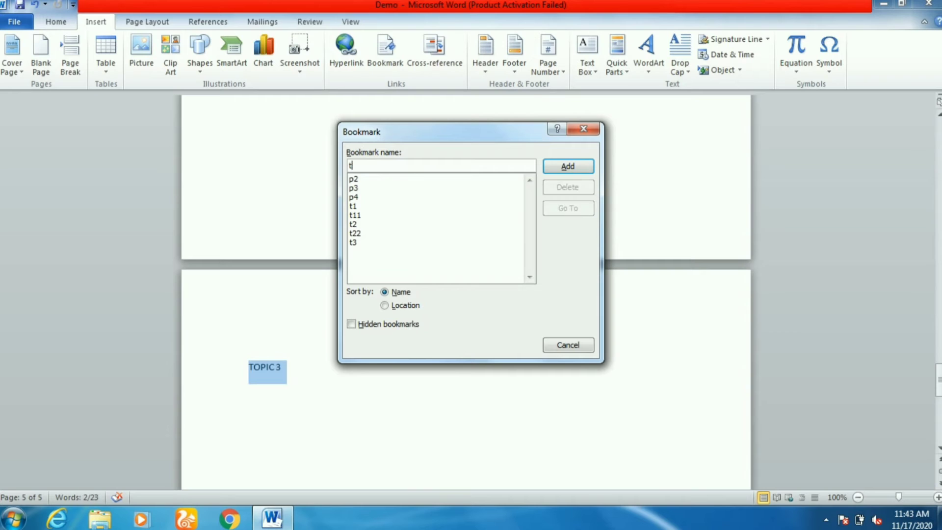
pyautogui.write('33')
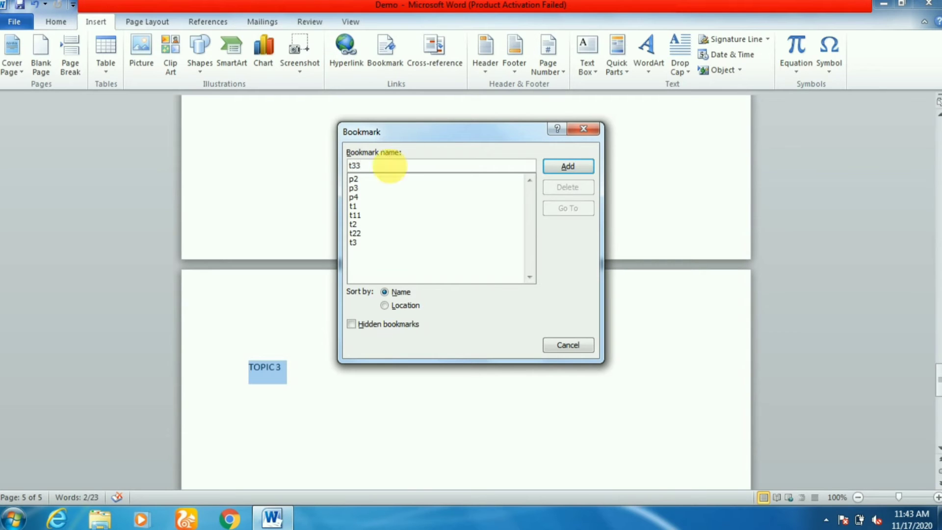
pyautogui.click(569, 165)
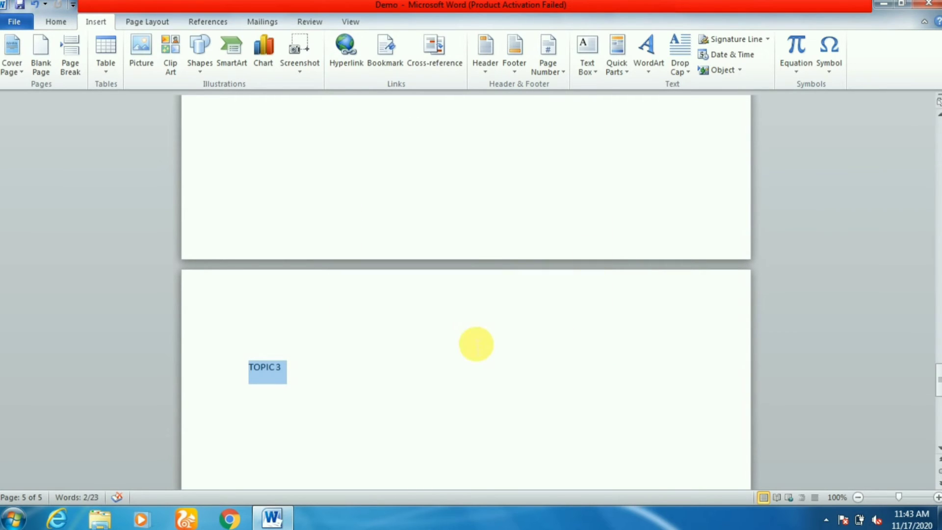
# Select the whole blank page 2 using Go To with \page and delete it.
pyautogui.moveTo(938, 383); pyautogui.dragTo(937, 114)
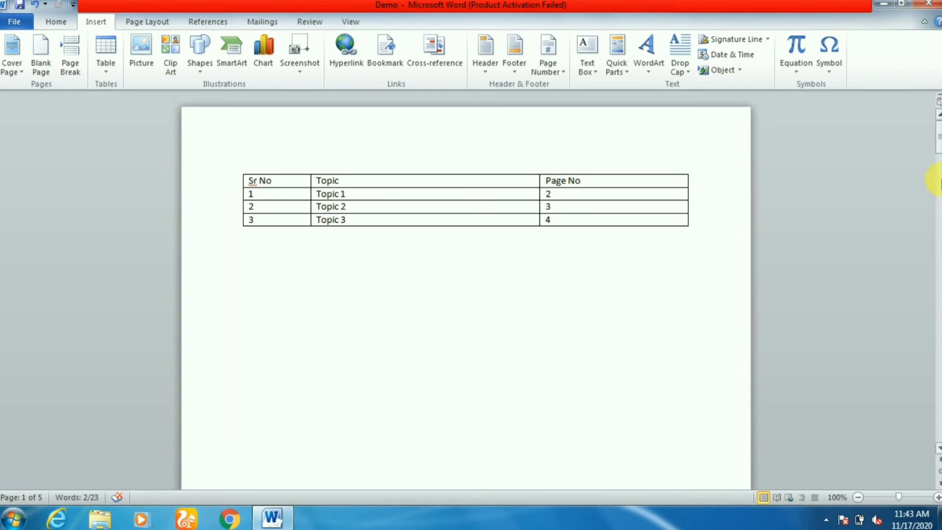
pyautogui.moveTo(937, 139); pyautogui.dragTo(938, 196)
pyautogui.click(507, 264)
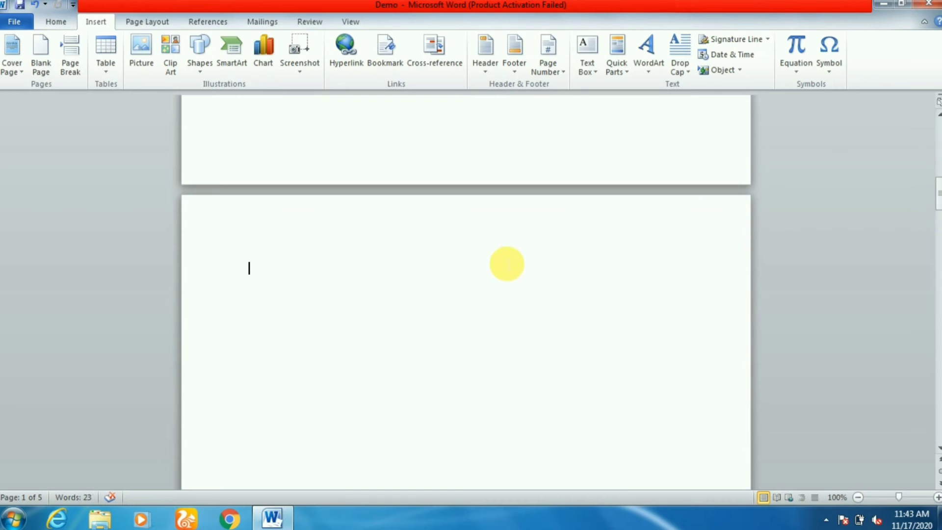
pyautogui.moveTo(938, 195)
pyautogui.mouseDown()
pyautogui.moveTo(938, 211)
pyautogui.moveTo(936, 195)
pyautogui.mouseUp()
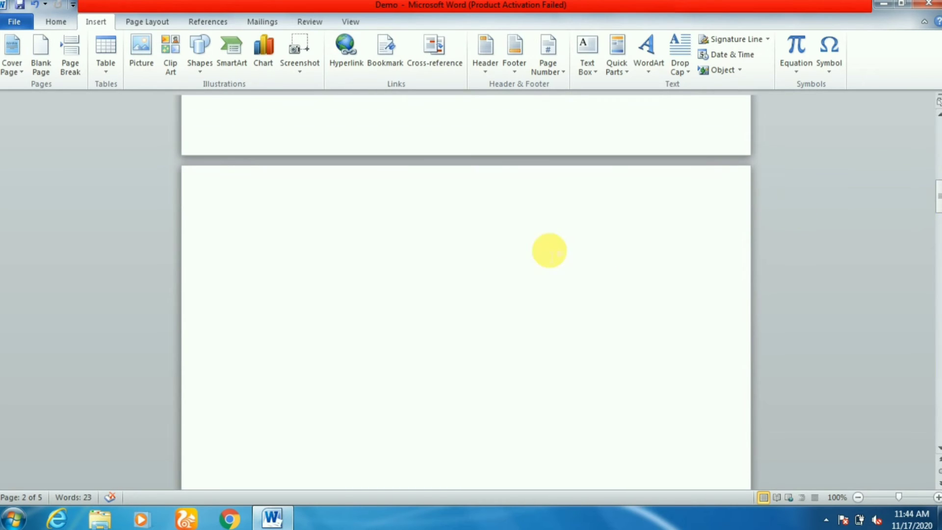
pyautogui.hotkey('ctrl', 'g')
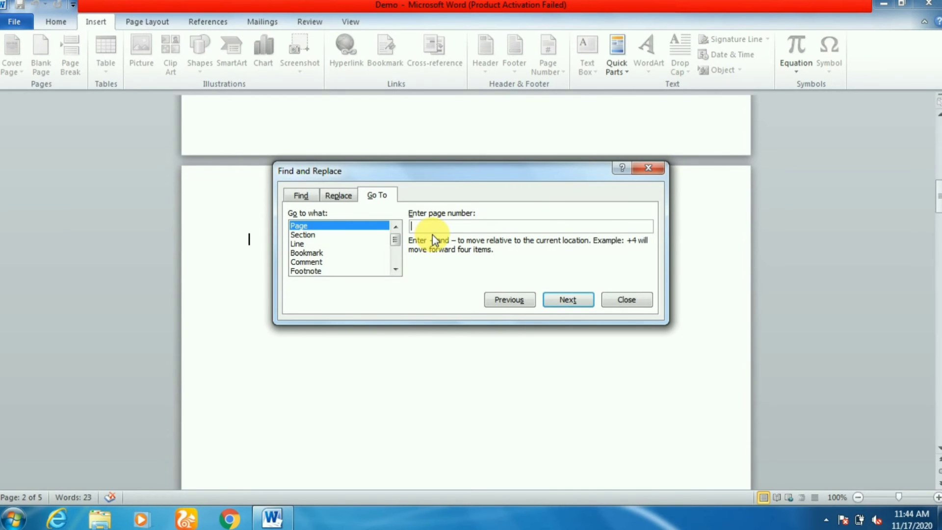
pyautogui.write('\\page')
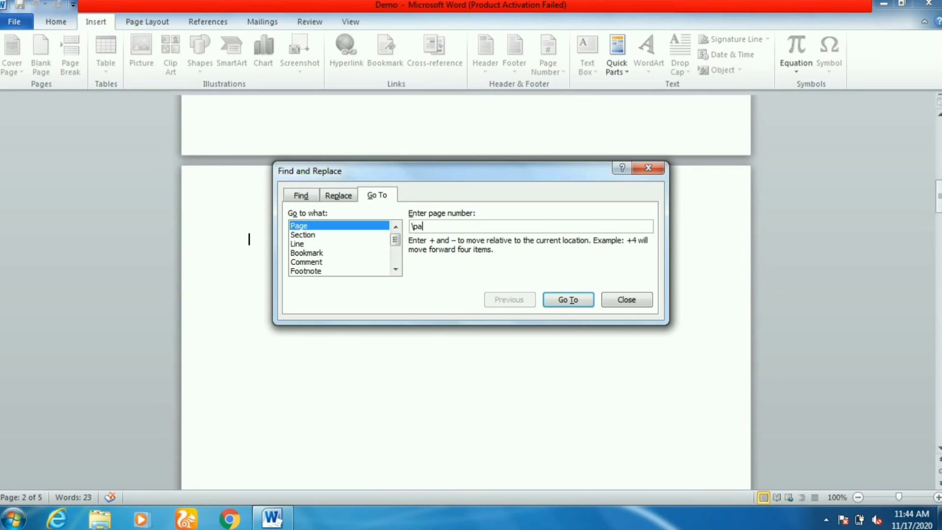
pyautogui.click(552, 297)
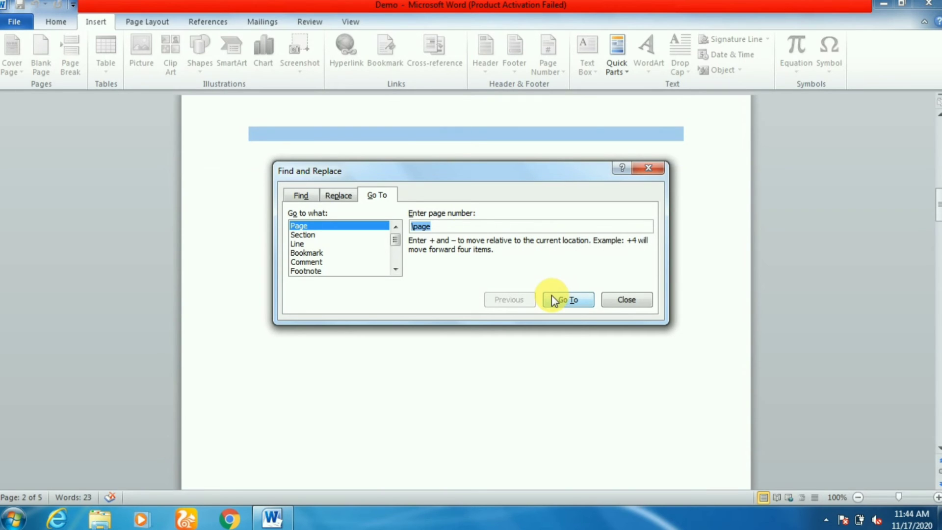
pyautogui.click(623, 302)
pyautogui.press('Delete')
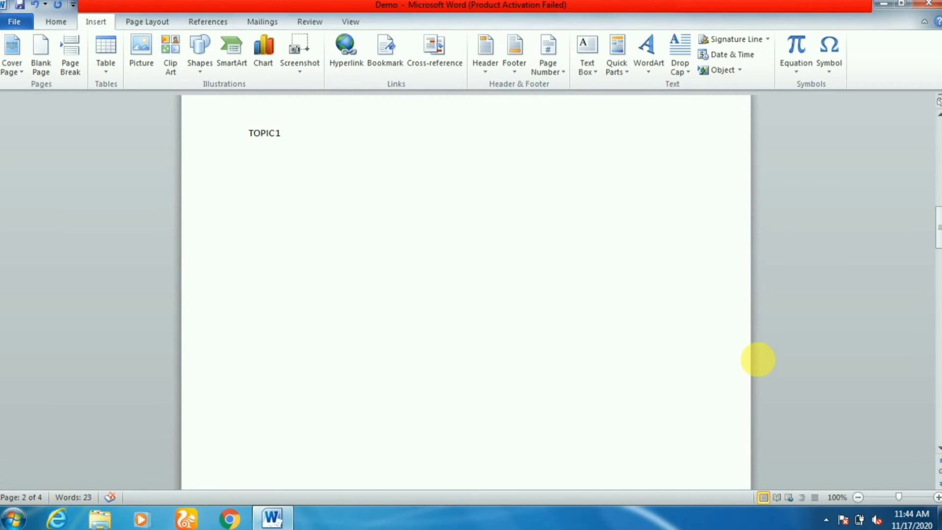
# Link the Topic 1 entry in the index table to the bookmark t11 in this document.
pyautogui.moveTo(937, 234); pyautogui.dragTo(937, 147)
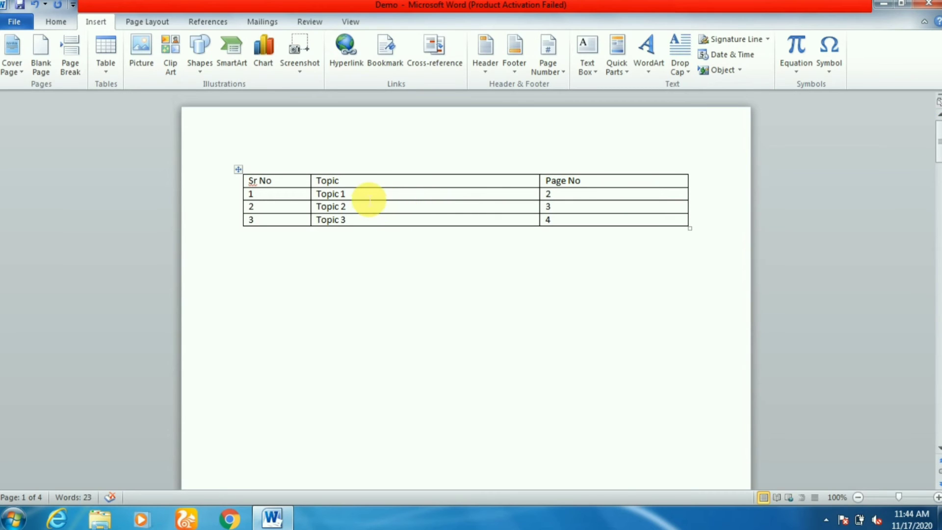
pyautogui.moveTo(345, 193); pyautogui.dragTo(315, 194)
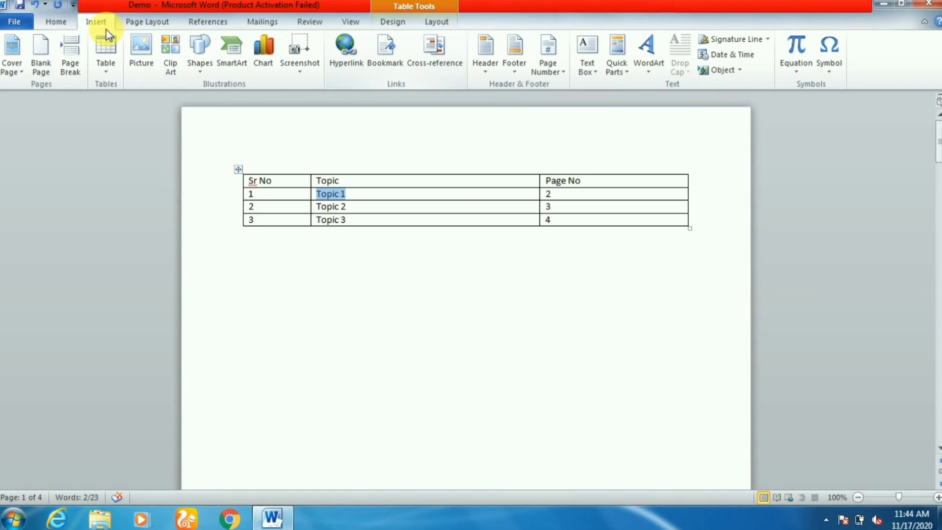
pyautogui.click(342, 50)
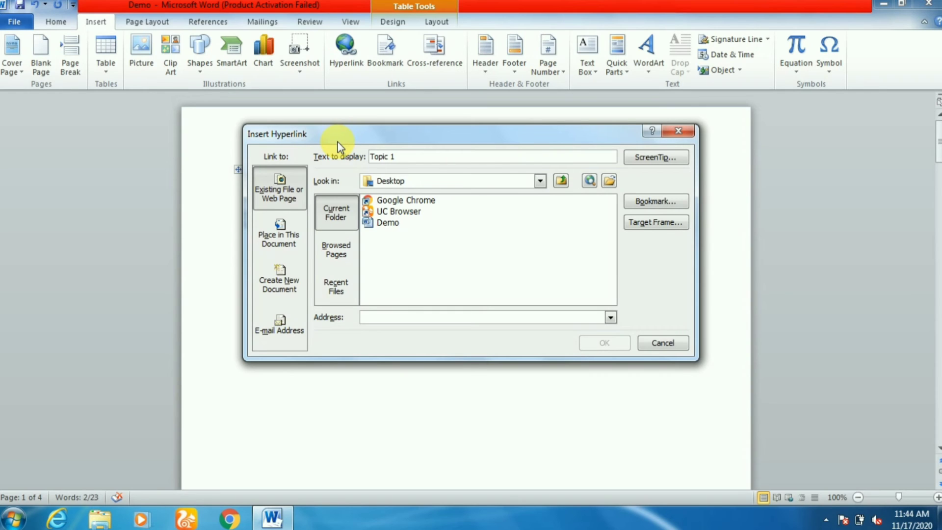
pyautogui.click(275, 250)
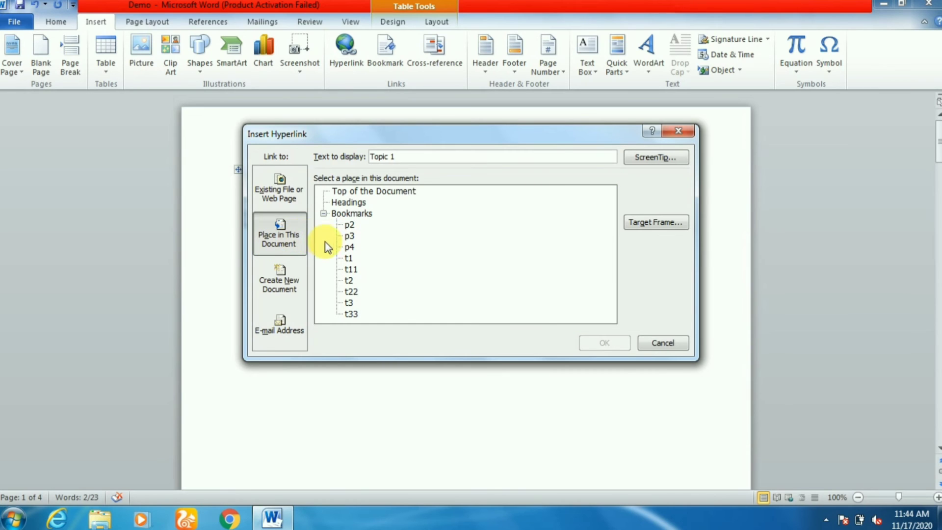
pyautogui.click(351, 269)
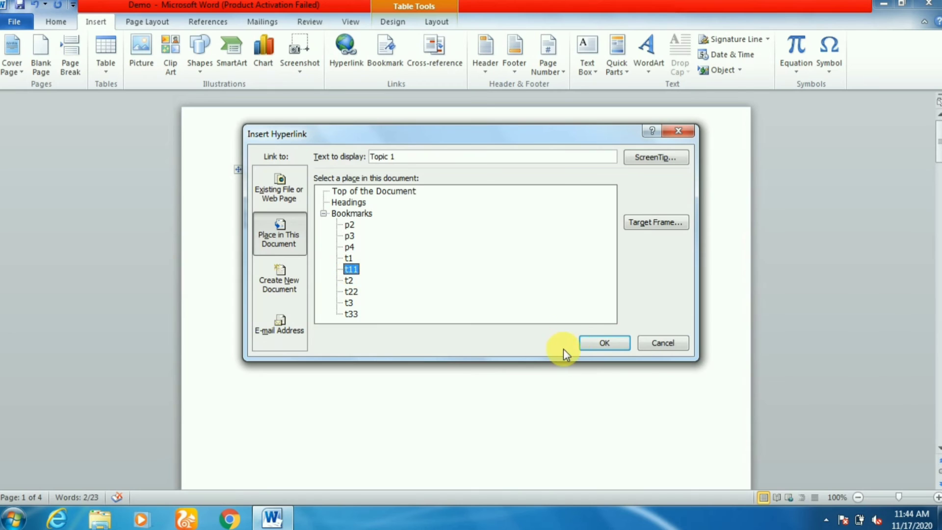
pyautogui.click(590, 342)
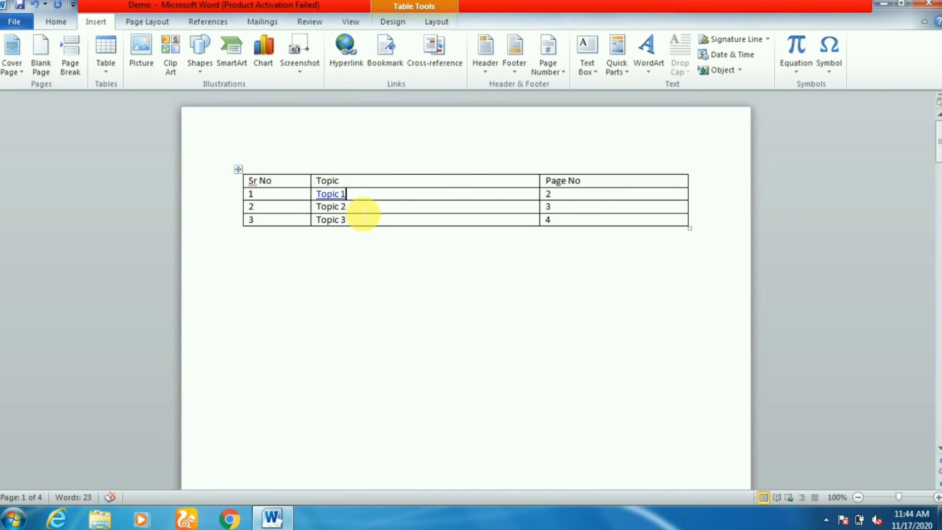
# Link the Topic 2 entry in the index table to the bookmark t22.
pyautogui.moveTo(346, 207); pyautogui.dragTo(321, 205)
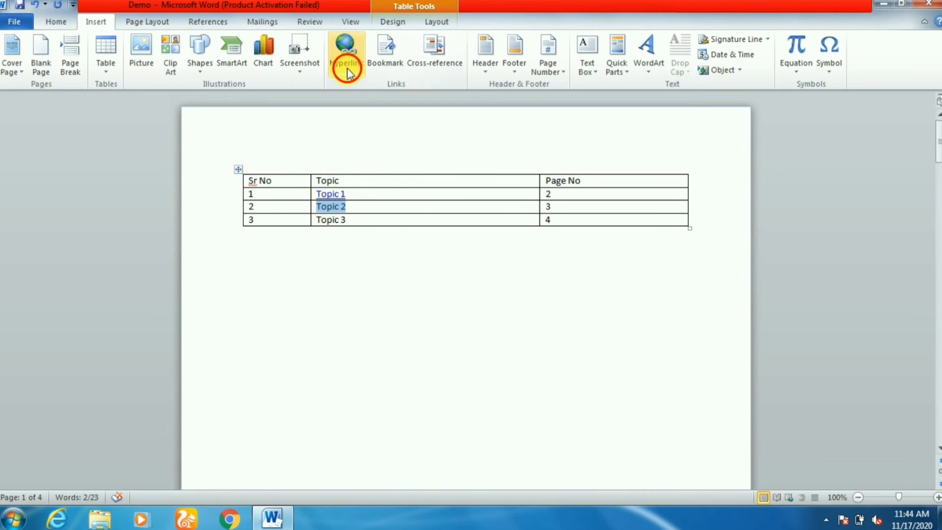
pyautogui.click(344, 49)
pyautogui.click(354, 291)
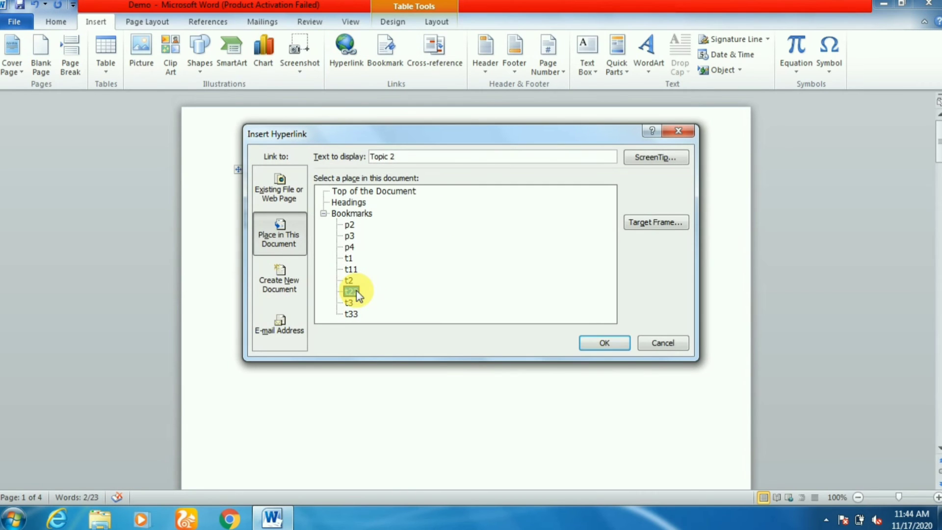
pyautogui.click(604, 343)
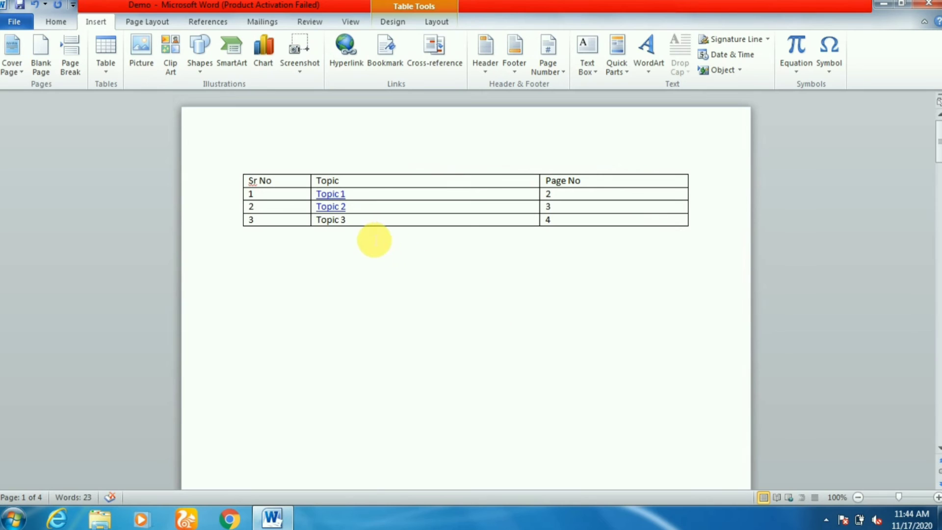
# Link the Topic 3 entry in the index table to the bookmark t33.
pyautogui.moveTo(347, 224); pyautogui.dragTo(322, 220)
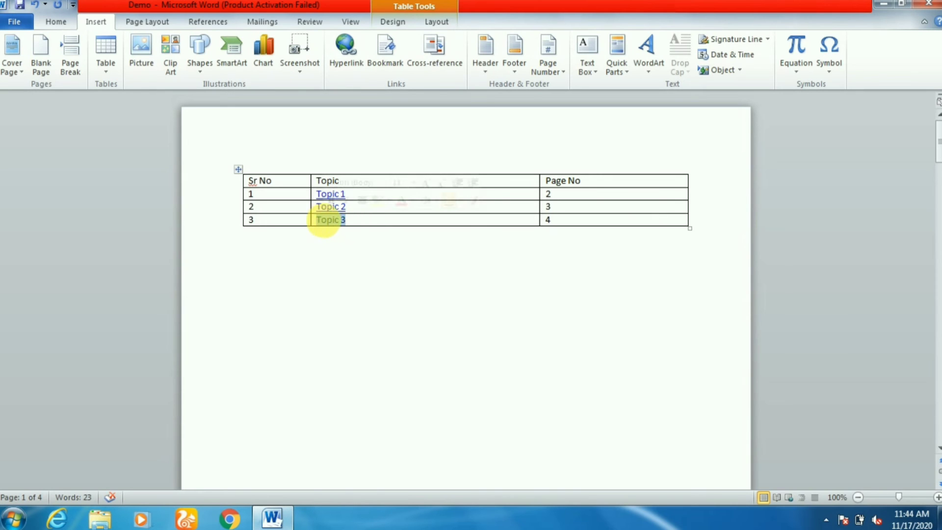
pyautogui.click(345, 53)
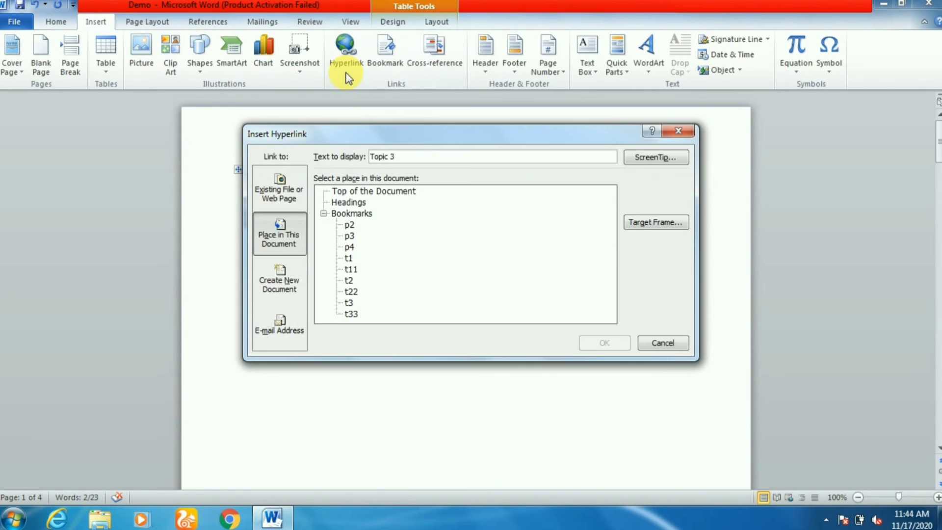
pyautogui.click(352, 315)
pyautogui.click(608, 340)
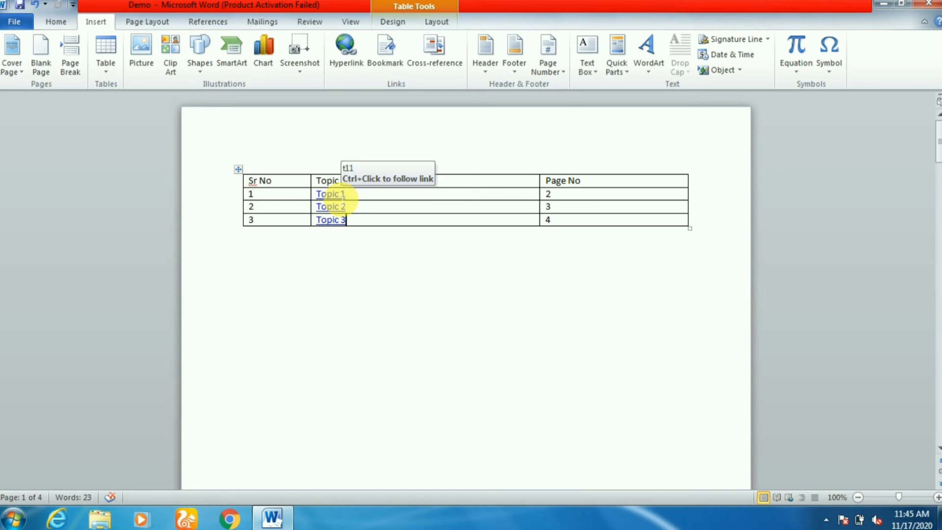
# Follow the Topic 1 link to check its destination, and return to the index table.
pyautogui.keyDown('ctrl'); pyautogui.click(341, 198); pyautogui.keyUp('ctrl')
pyautogui.press('Left')
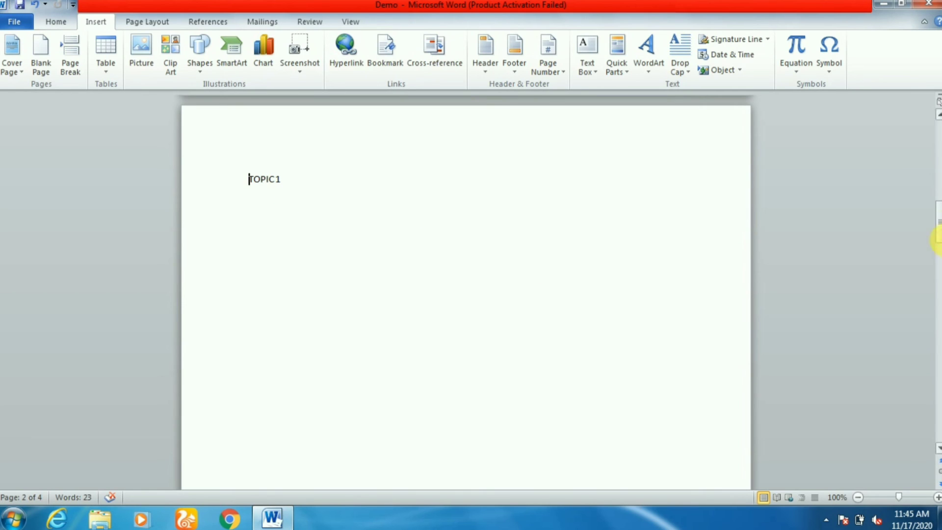
pyautogui.moveTo(937, 239); pyautogui.dragTo(936, 162)
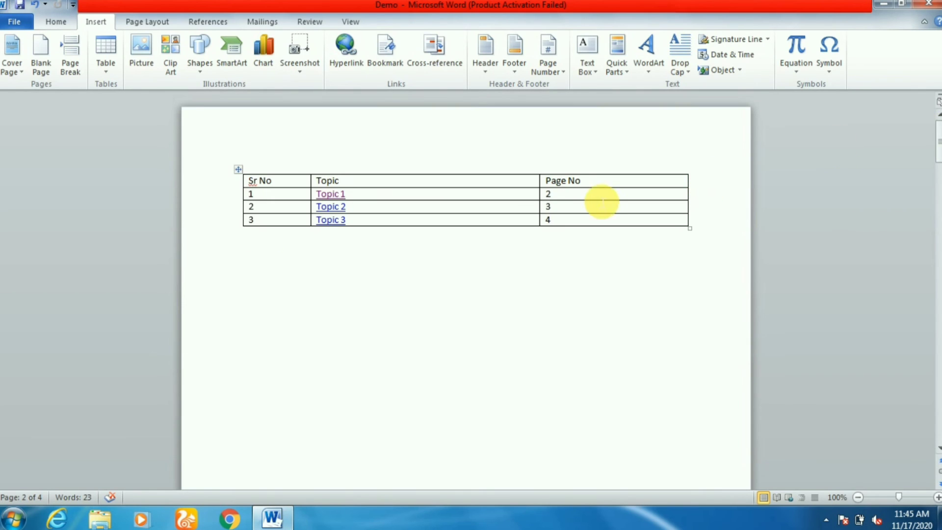
# Link the page number 2 in the Topic 1 row to the bookmark t11.
pyautogui.click(553, 195)
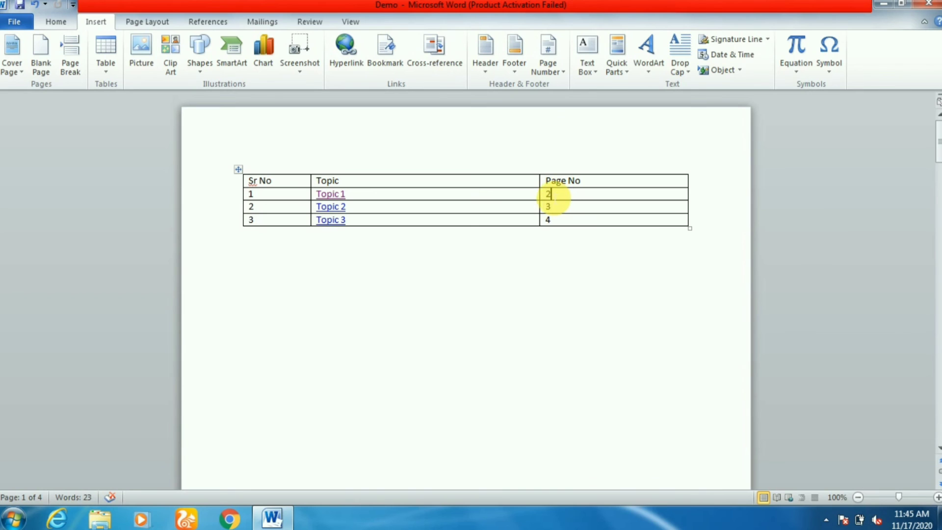
pyautogui.doubleClick(548, 194)
pyautogui.click(347, 54)
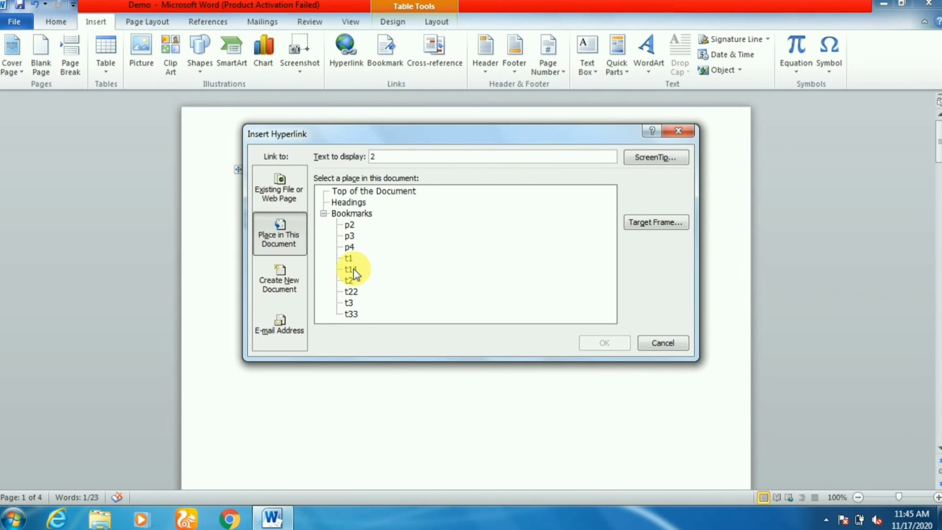
pyautogui.click(353, 269)
pyautogui.click(583, 342)
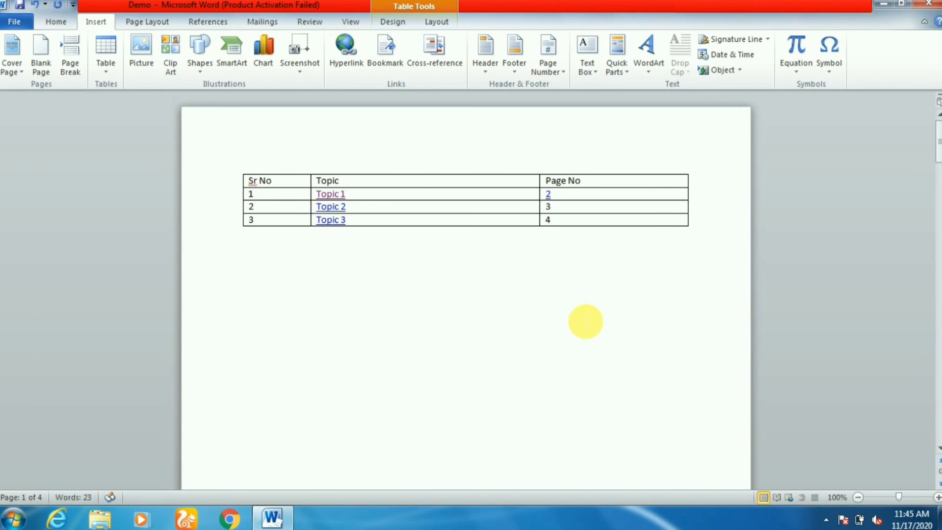
# Link the page number 3 in the Topic 2 row to the bookmark t22.
pyautogui.doubleClick(548, 206)
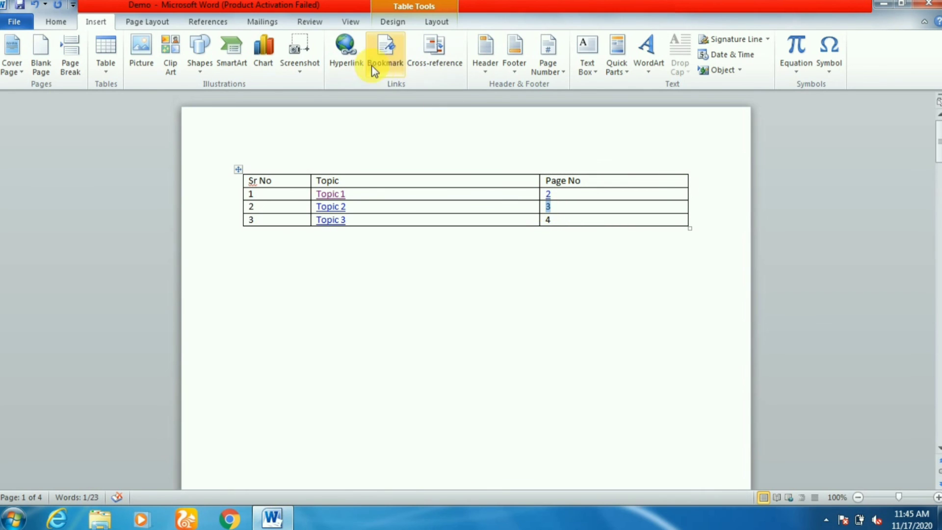
pyautogui.click(346, 55)
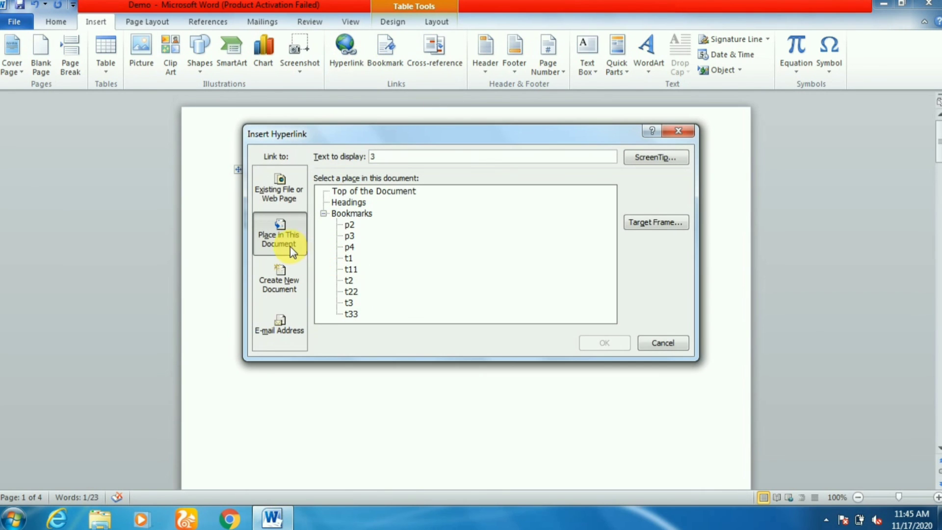
pyautogui.click(351, 291)
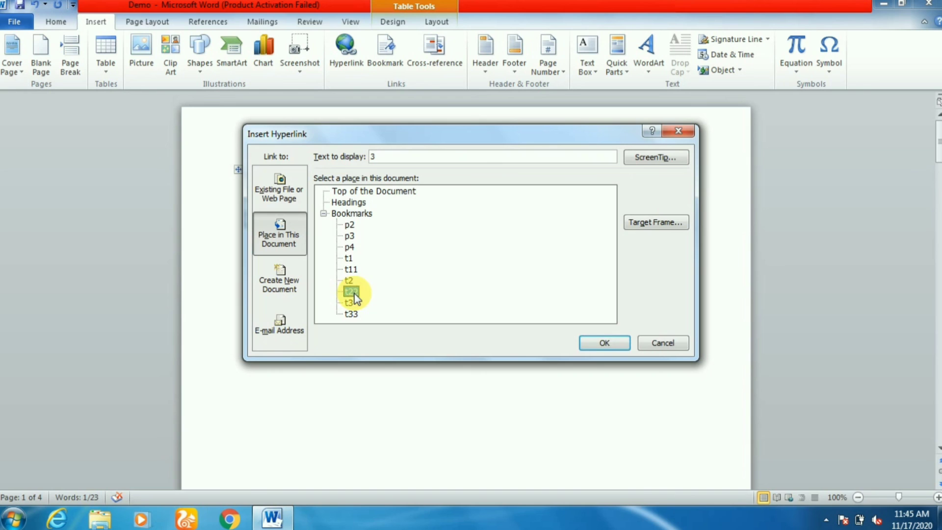
pyautogui.click(588, 342)
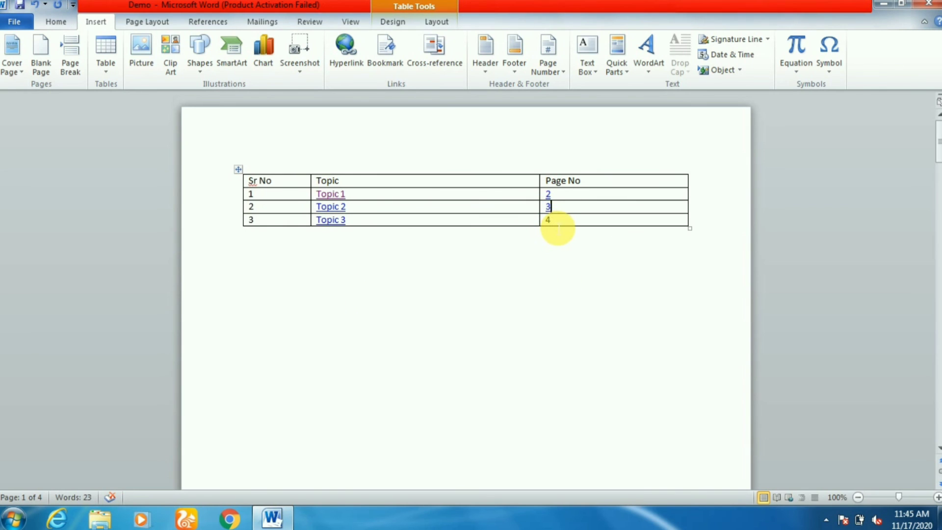
# Link the page number 4 in the Topic 3 row to the bookmark t33.
pyautogui.doubleClick(549, 220)
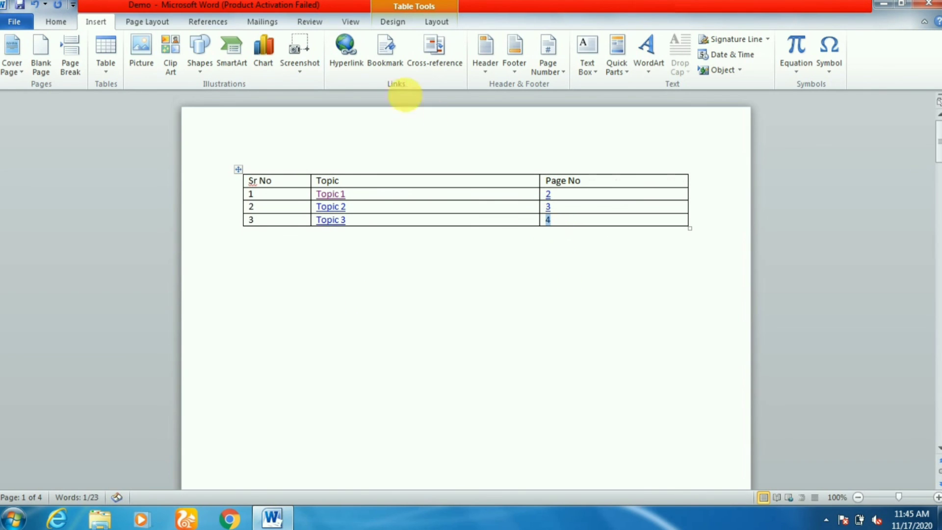
pyautogui.click(359, 64)
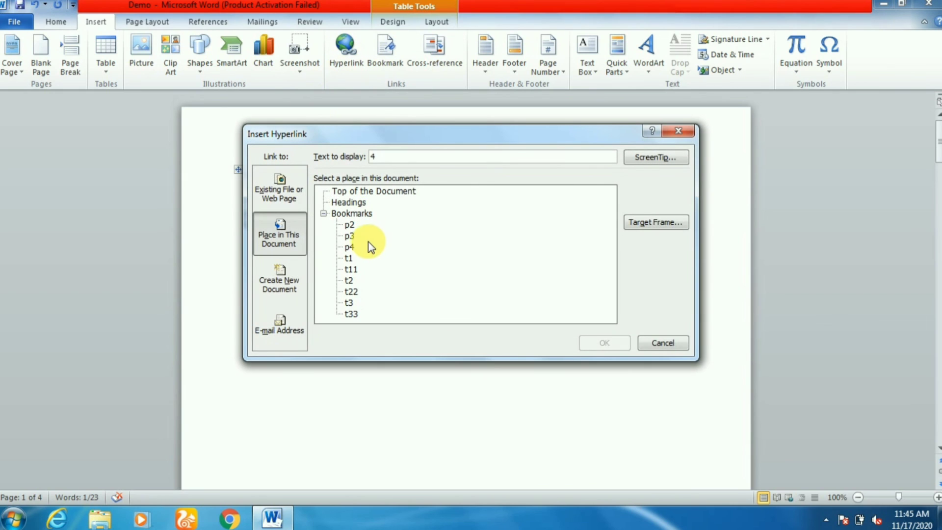
pyautogui.click(350, 314)
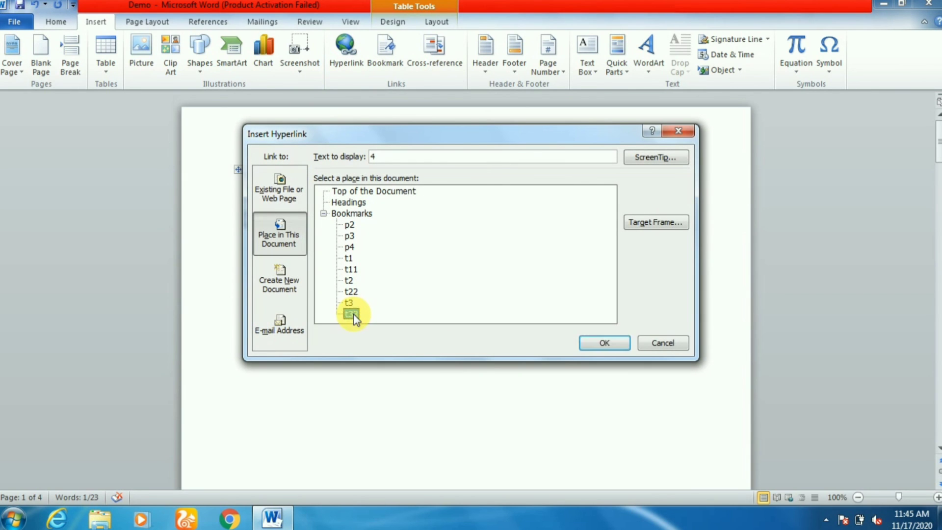
pyautogui.click(598, 343)
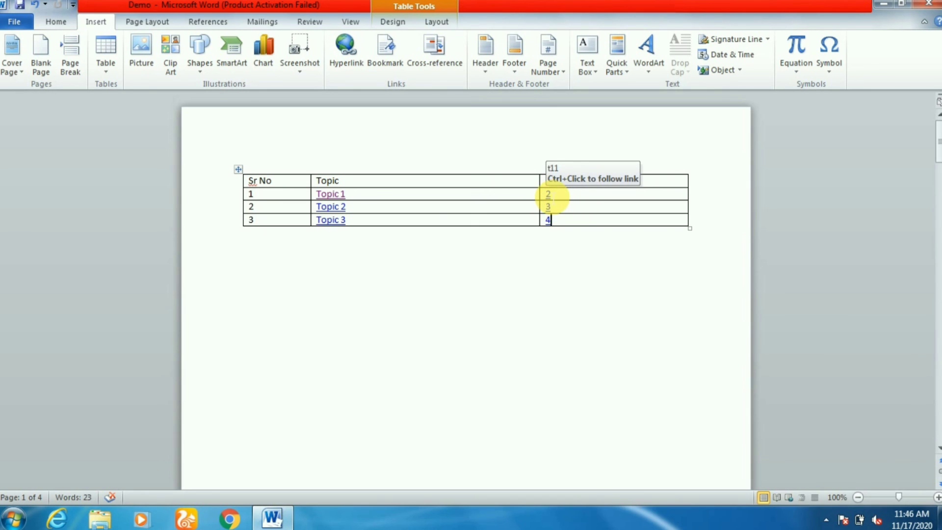
# Test the links on page number 2 and on Topic 2, returning to the index table after each.
pyautogui.keyDown('ctrl'); pyautogui.click(552, 196); pyautogui.keyUp('ctrl')
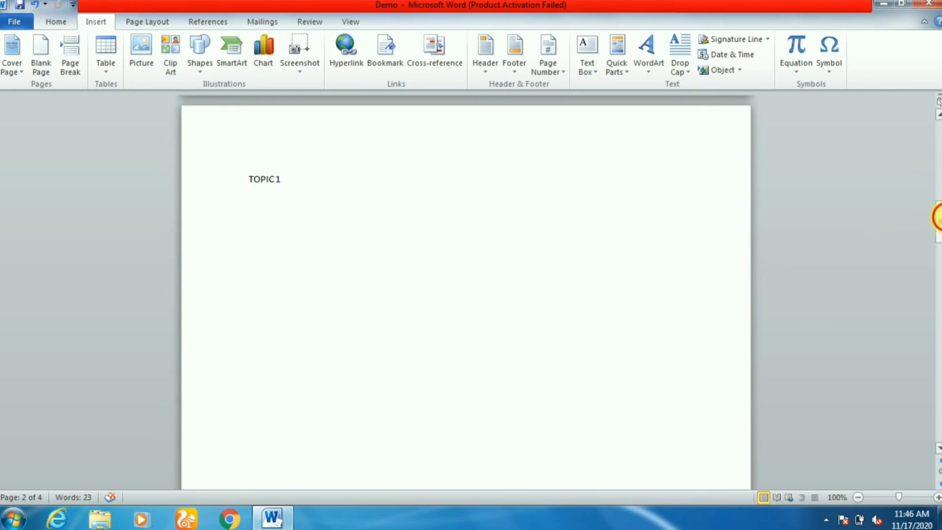
pyautogui.moveTo(936, 220); pyautogui.dragTo(937, 141)
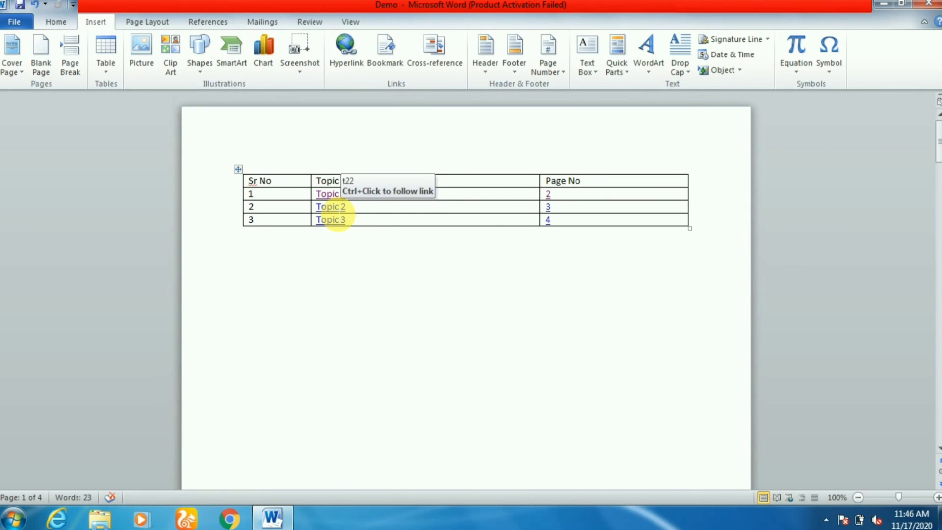
pyautogui.keyDown('ctrl'); pyautogui.click(337, 210); pyautogui.keyUp('ctrl')
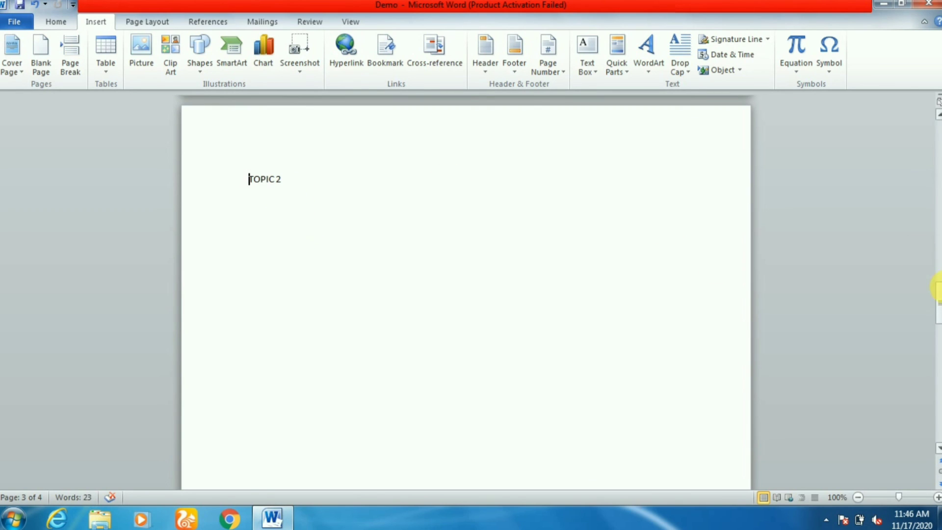
pyautogui.moveTo(937, 290); pyautogui.dragTo(933, 125)
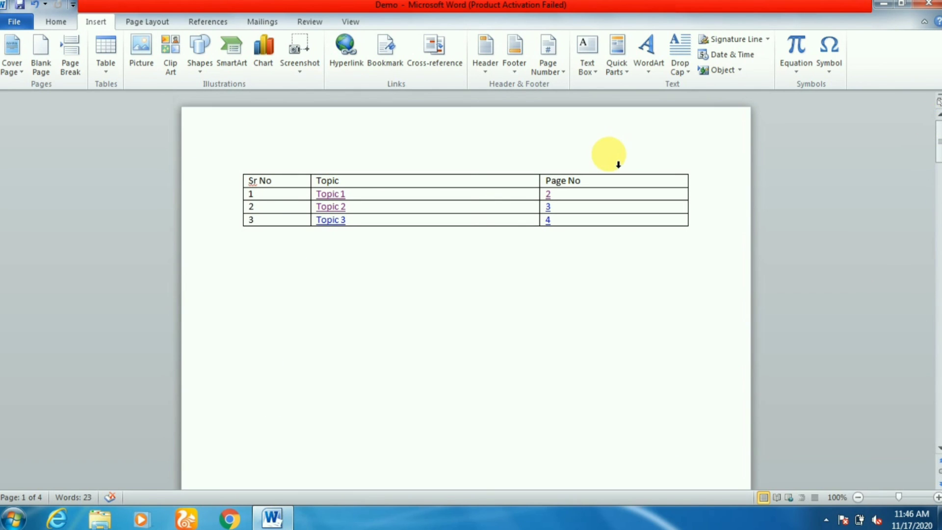